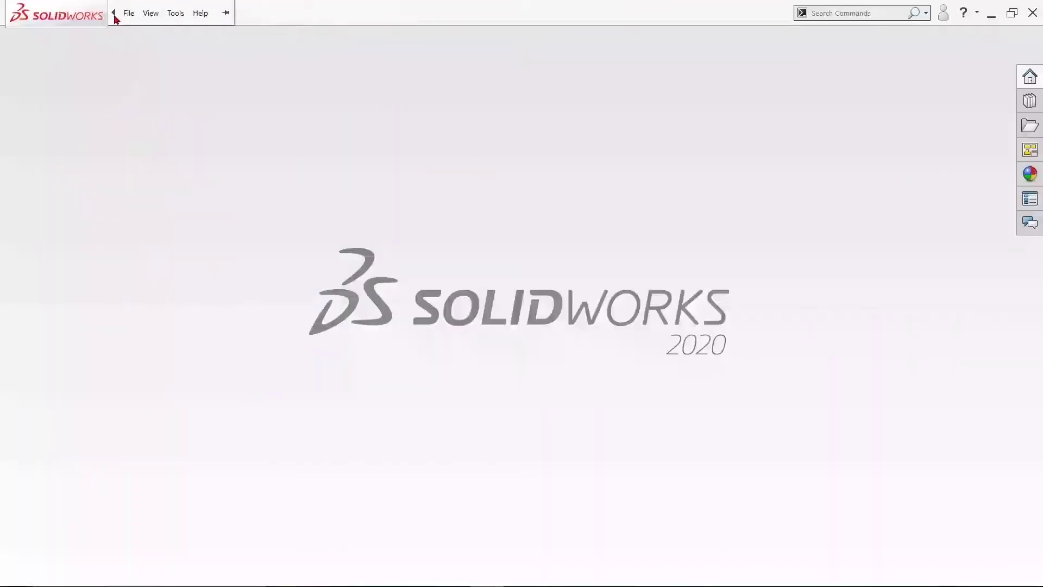
# Step: Create a new blank part document
pyautogui.click(129, 13)
pyautogui.click(142, 34)
pyautogui.click(269, 293)
pyautogui.click(432, 426)
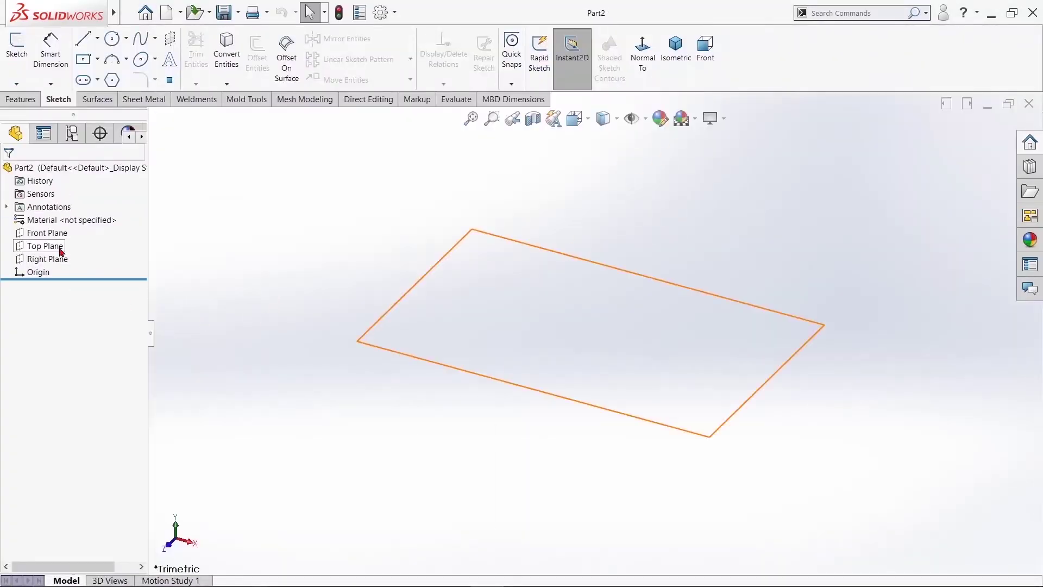
# Step: On the Top Plane, sketch an S-path: line from the origin, two tangent arcs, top line
pyautogui.click(56, 249)
pyautogui.click(65, 227)
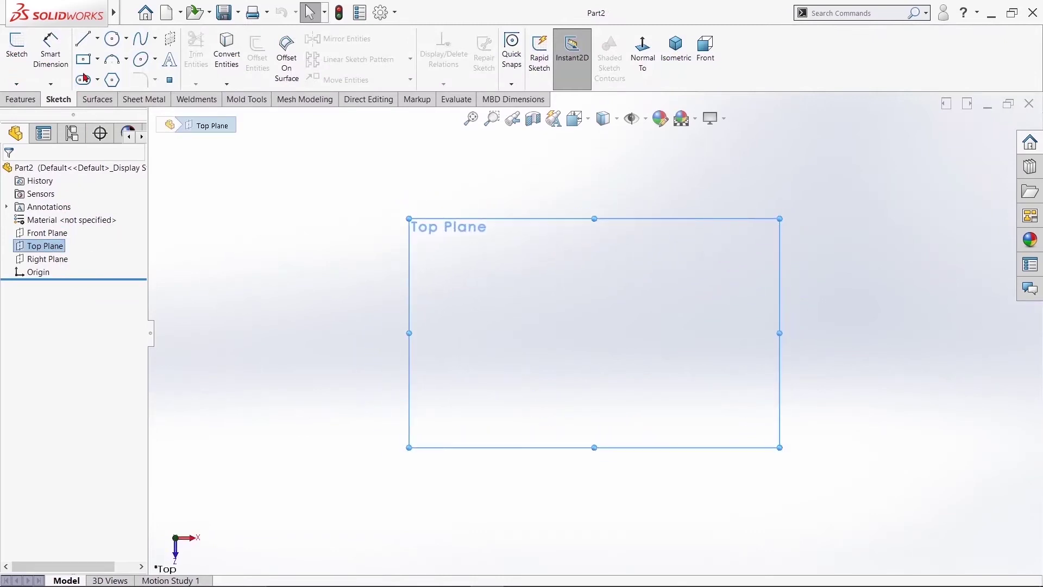
pyautogui.click(84, 41)
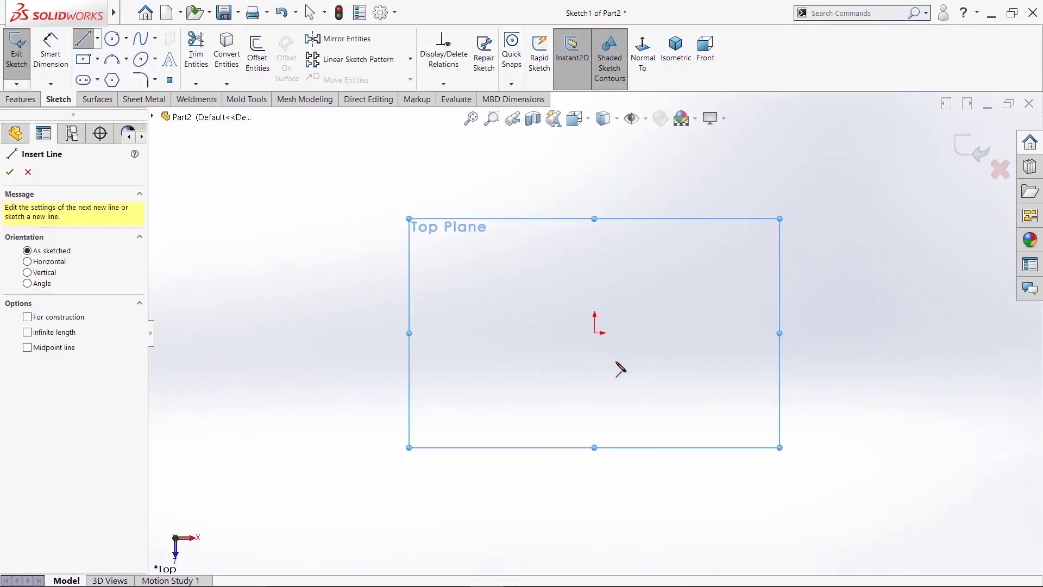
pyautogui.click(595, 333)
pyautogui.click(653, 333)
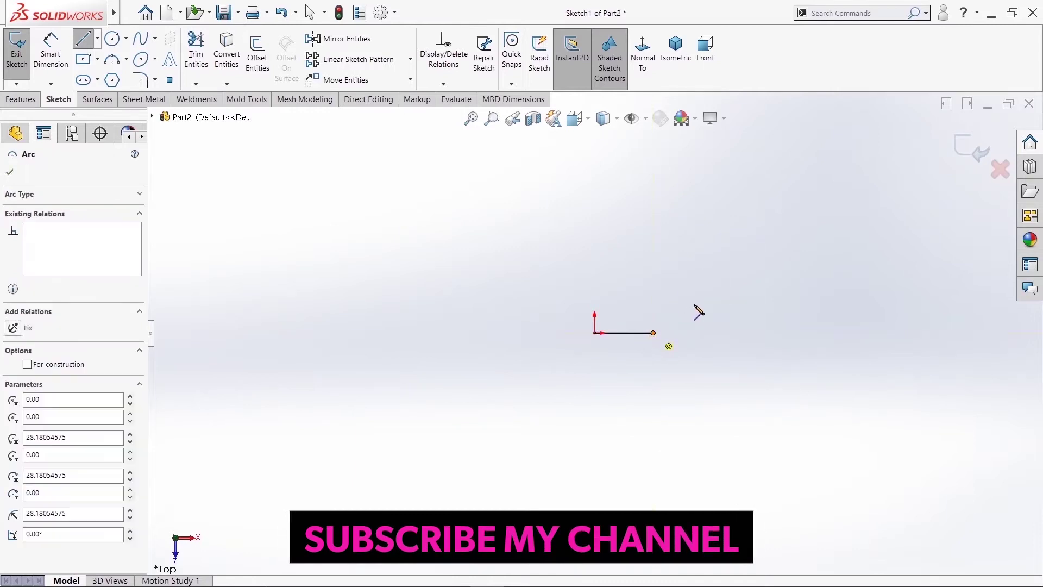
pyautogui.click(701, 287)
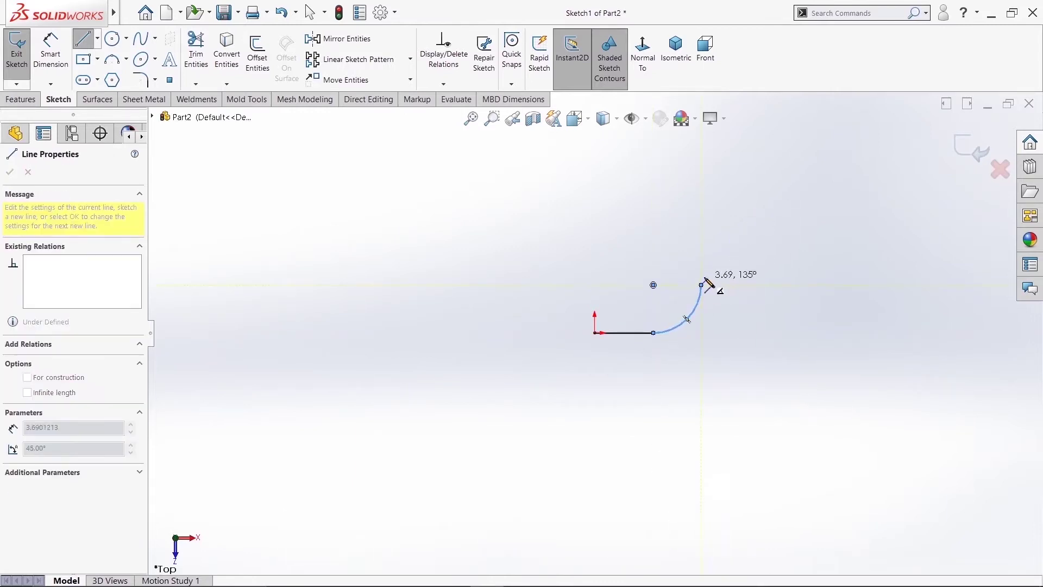
pyautogui.click(749, 228)
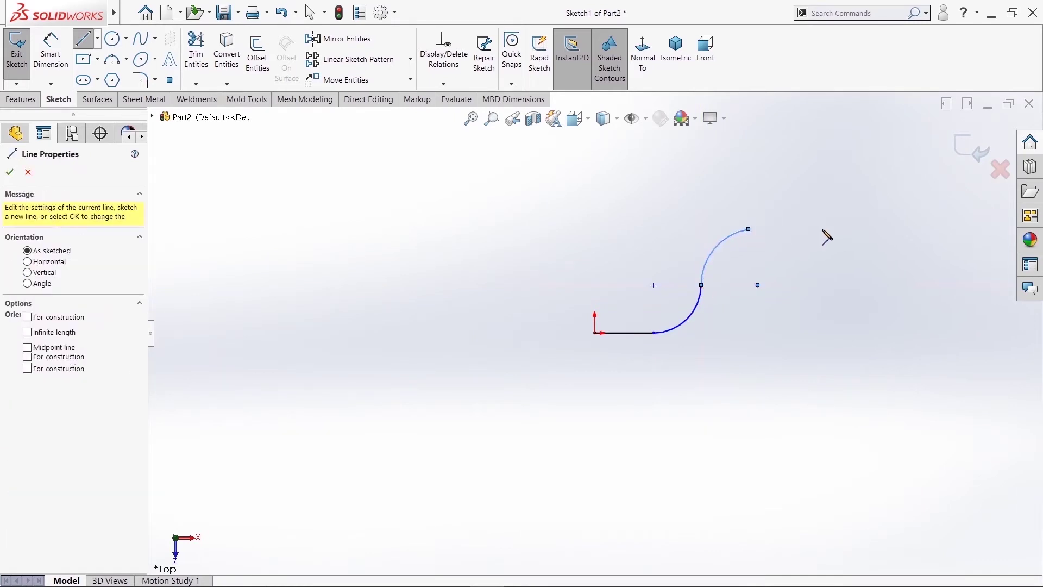
pyautogui.click(835, 229)
pyautogui.rightClick(835, 228)
pyautogui.click(856, 236)
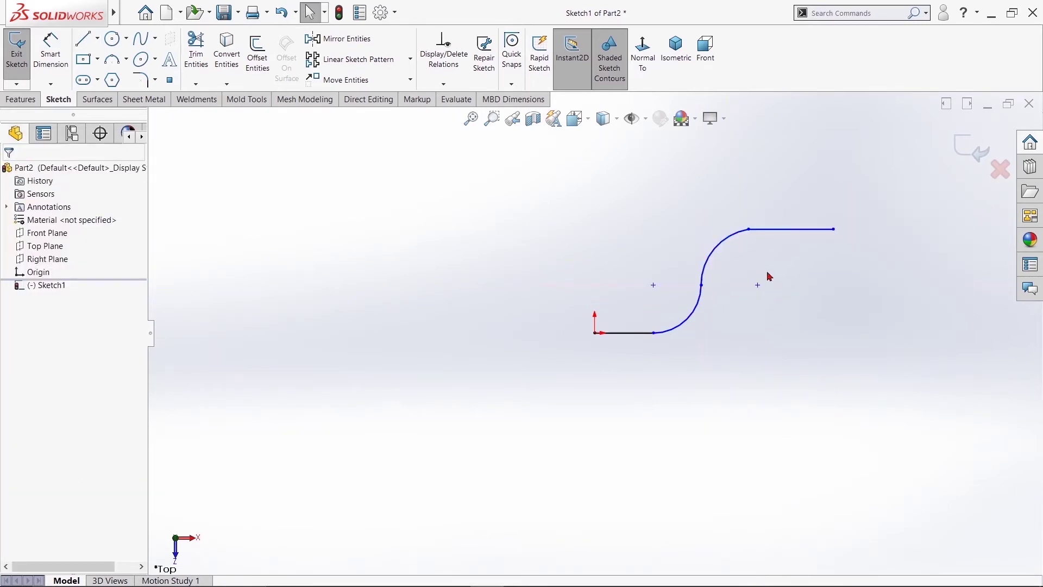
pyautogui.click(51, 50)
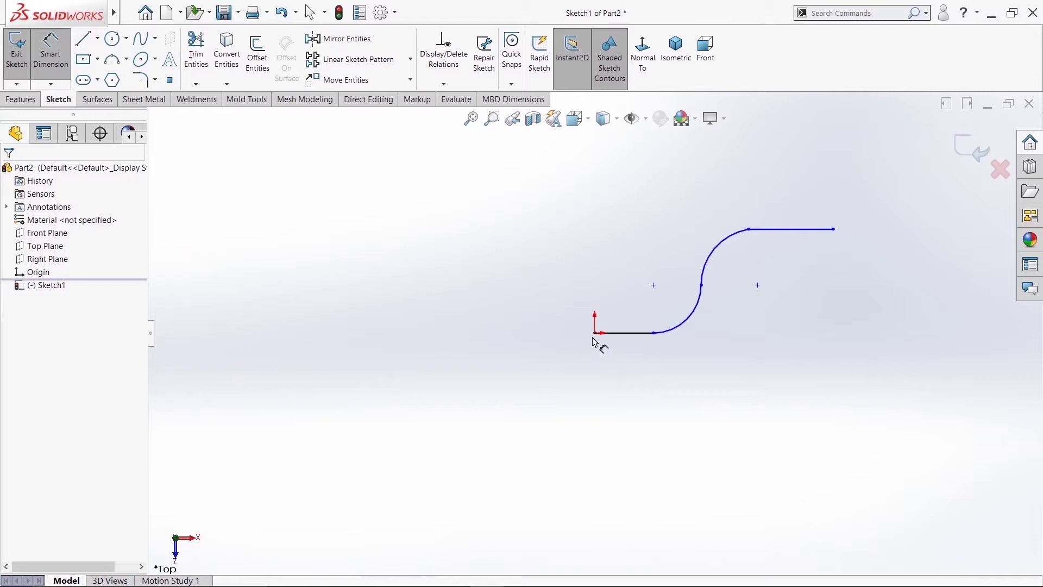
# Step: Dimension the S-curve's overall length to 170 and its vertical offset to 40
pyautogui.click(834, 229)
pyautogui.click(735, 381)
pyautogui.write('170')
pyautogui.press('Return')
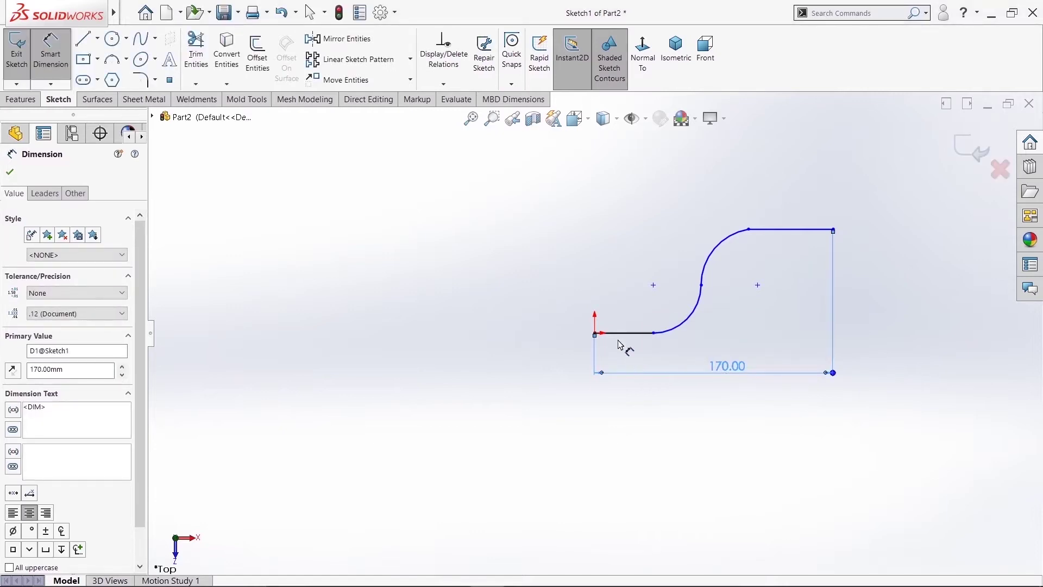
pyautogui.click(733, 283)
pyautogui.click(794, 229)
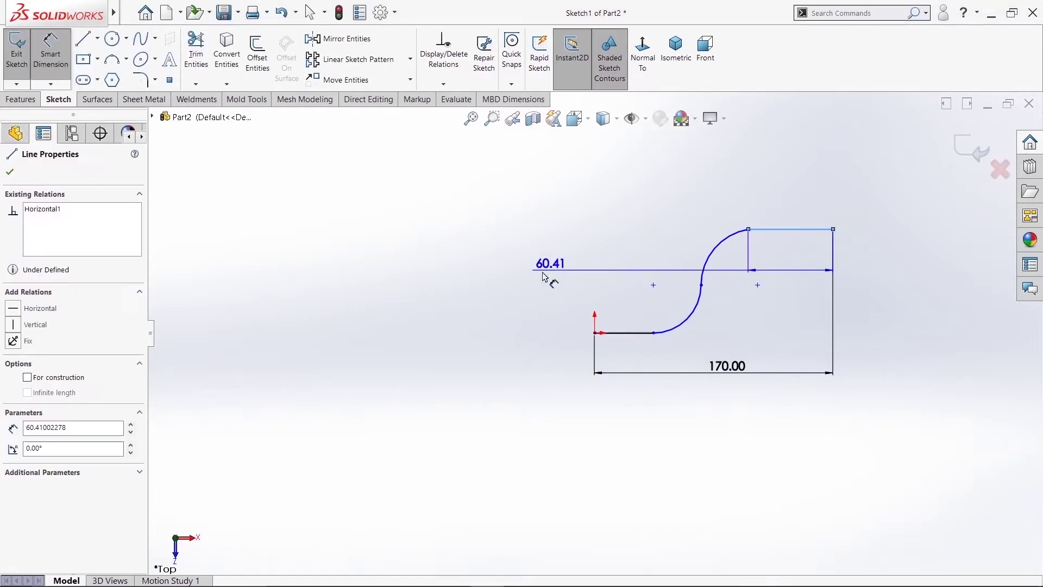
pyautogui.click(630, 333)
pyautogui.click(473, 307)
pyautogui.write('40')
pyautogui.press('Return')
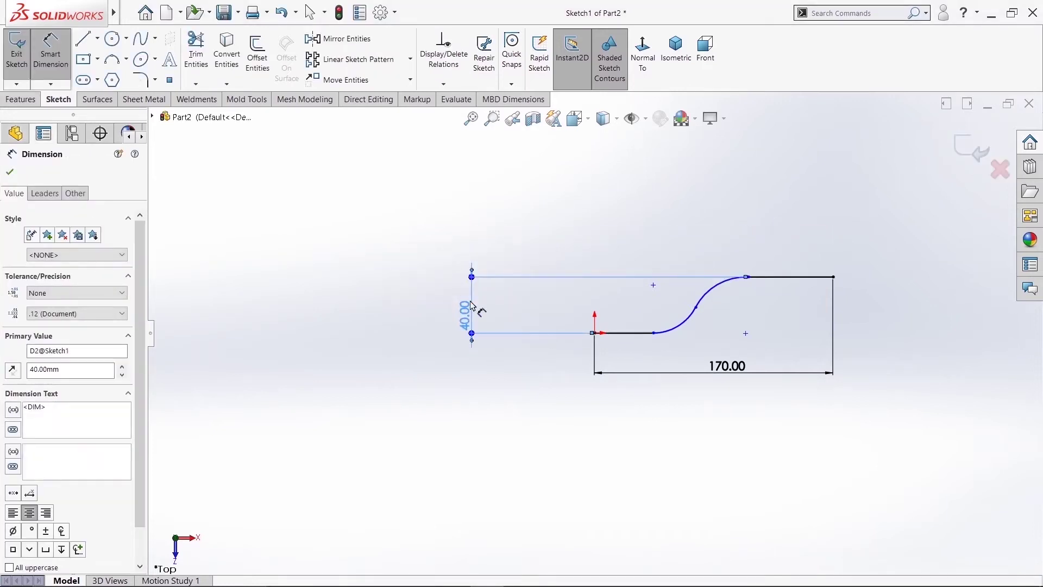
# Step: Set the bottom lead-in line to 10 and the lower arc radius to 65
pyautogui.click(634, 333)
pyautogui.click(630, 352)
pyautogui.write('10')
pyautogui.press('Return')
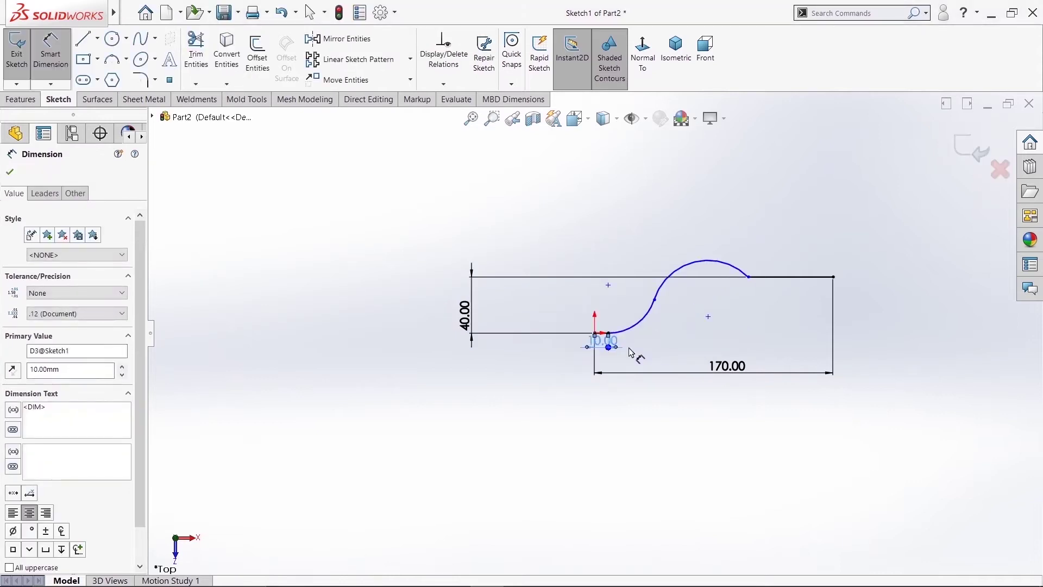
pyautogui.click(647, 325)
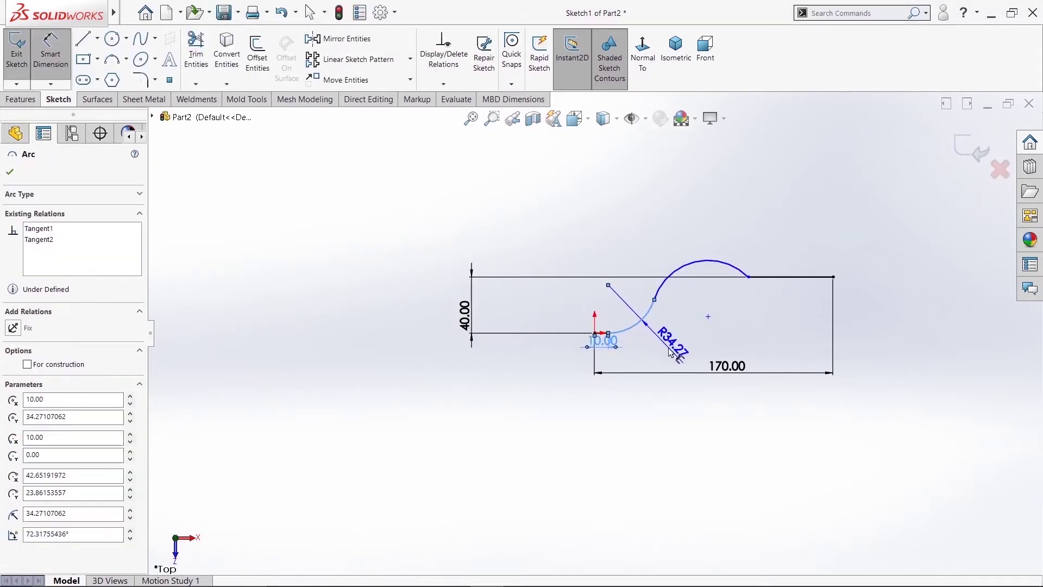
pyautogui.click(670, 352)
pyautogui.write('65')
pyautogui.press('Return')
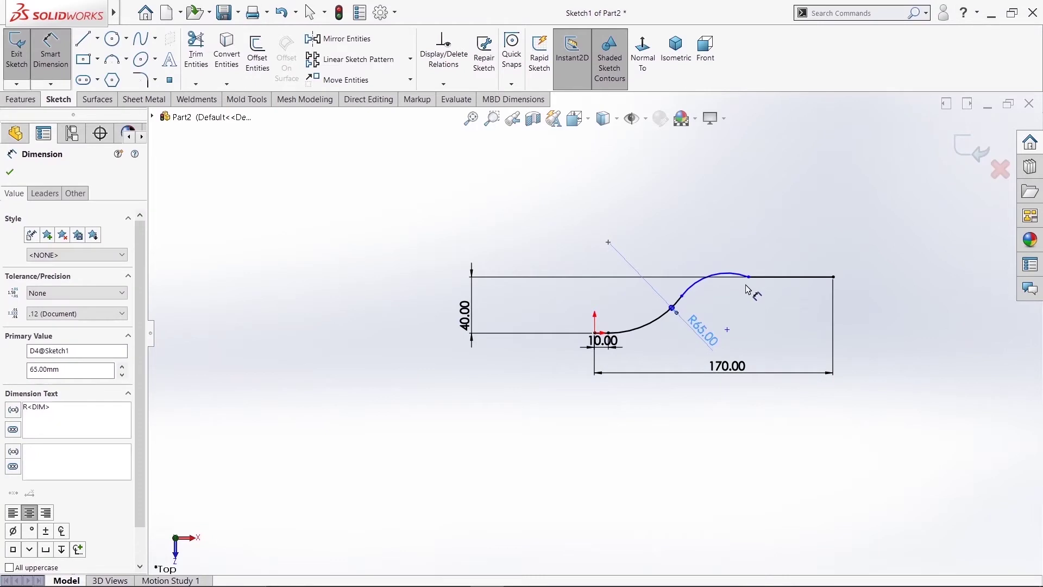
# Step: Set the upper arc radius to 65 and inspect the upper arc's end point
pyautogui.click(725, 278)
pyautogui.click(729, 304)
pyautogui.write('65')
pyautogui.press('Return')
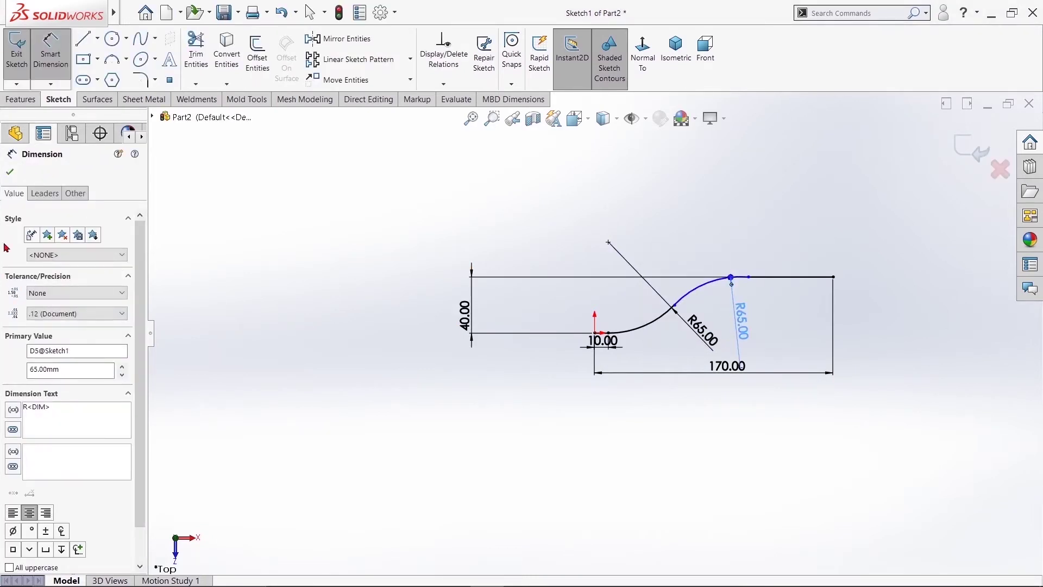
pyautogui.click(9, 171)
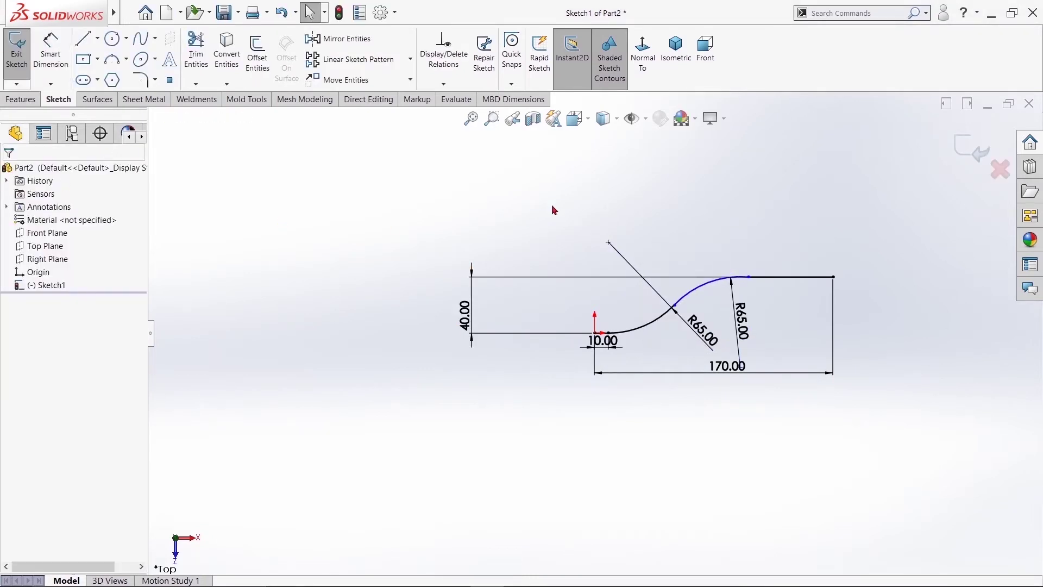
pyautogui.click(752, 280)
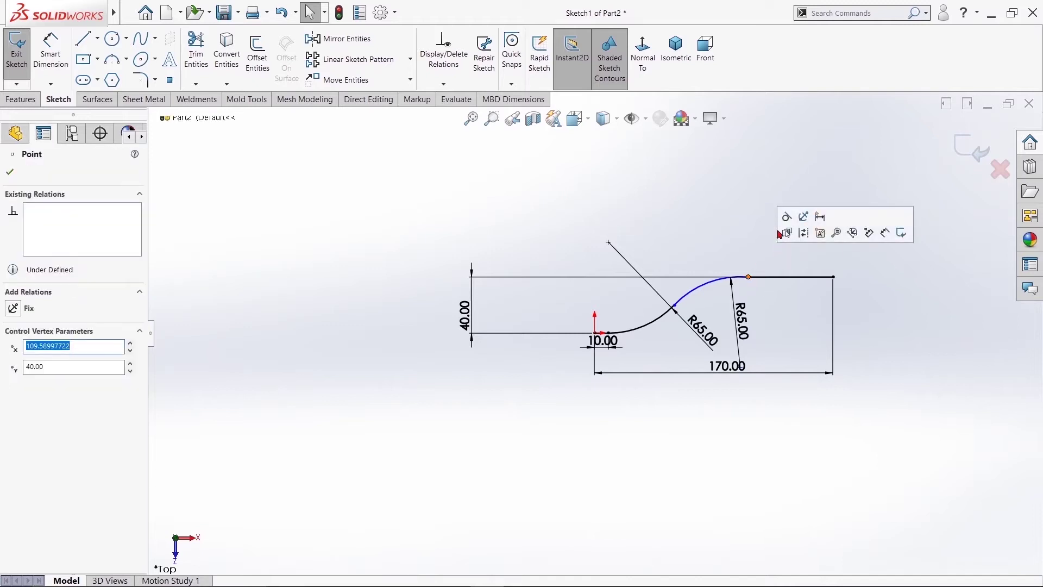
pyautogui.click(10, 172)
# Step: Exit Sketch1 and start a new sketch on the Front Plane, viewed normal to it
pyautogui.click(966, 152)
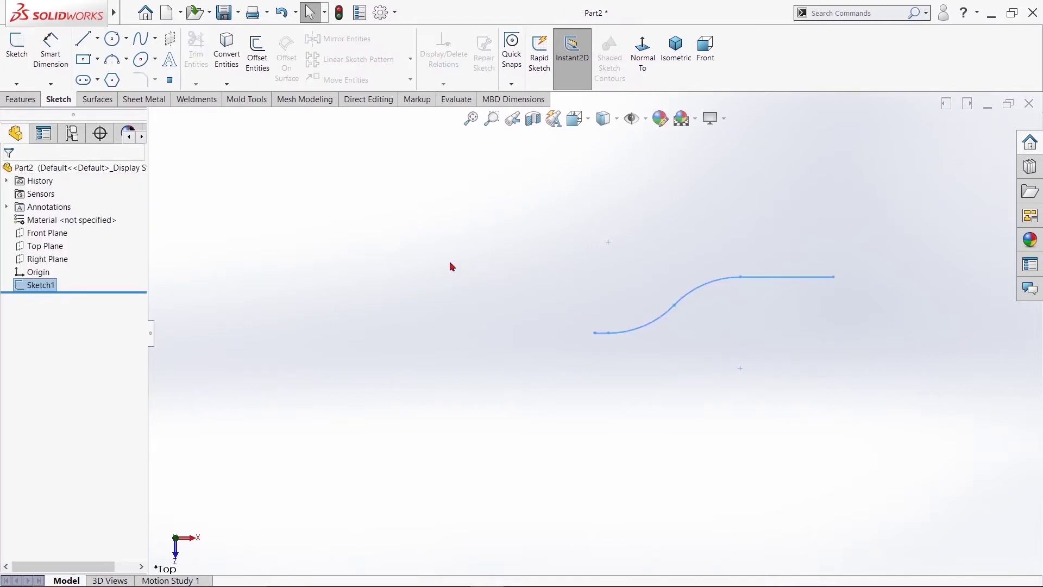
pyautogui.click(45, 234)
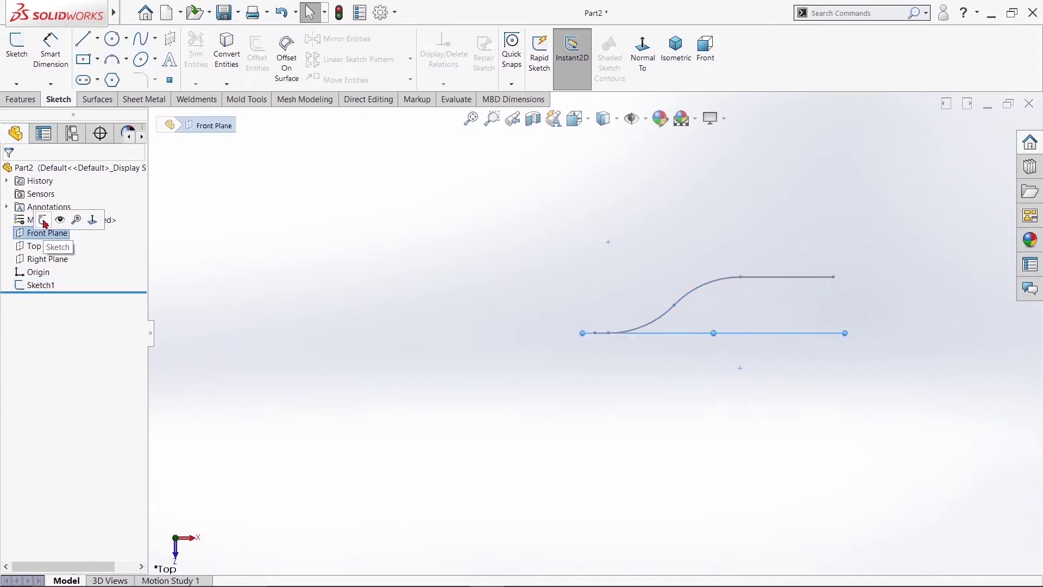
pyautogui.click(45, 219)
pyautogui.hotkey('ctrl', '8')
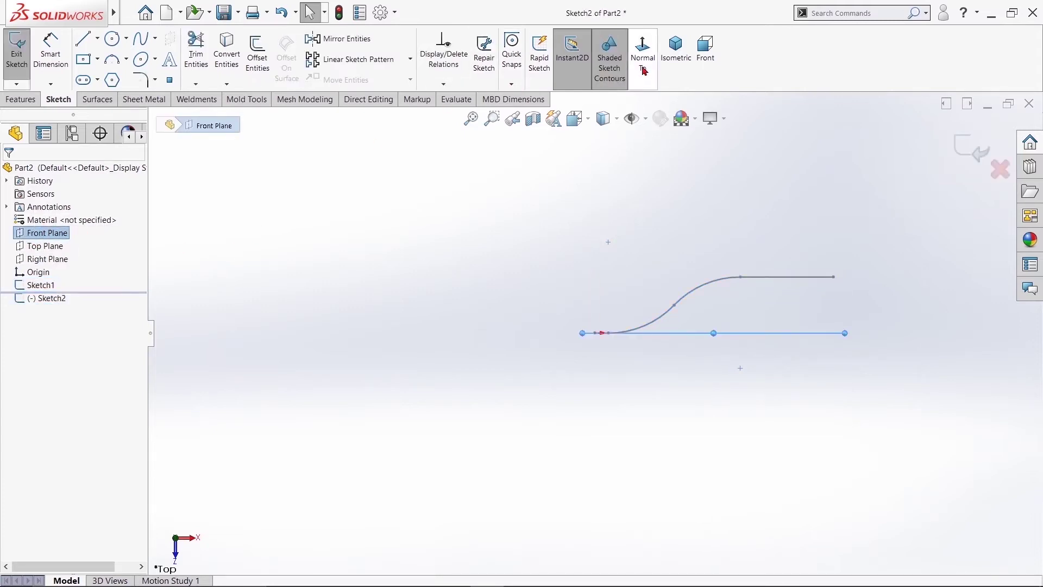
# Step: Draw a second S-curve: a line from the origin, two tangent arcs and a top line
pyautogui.click(83, 38)
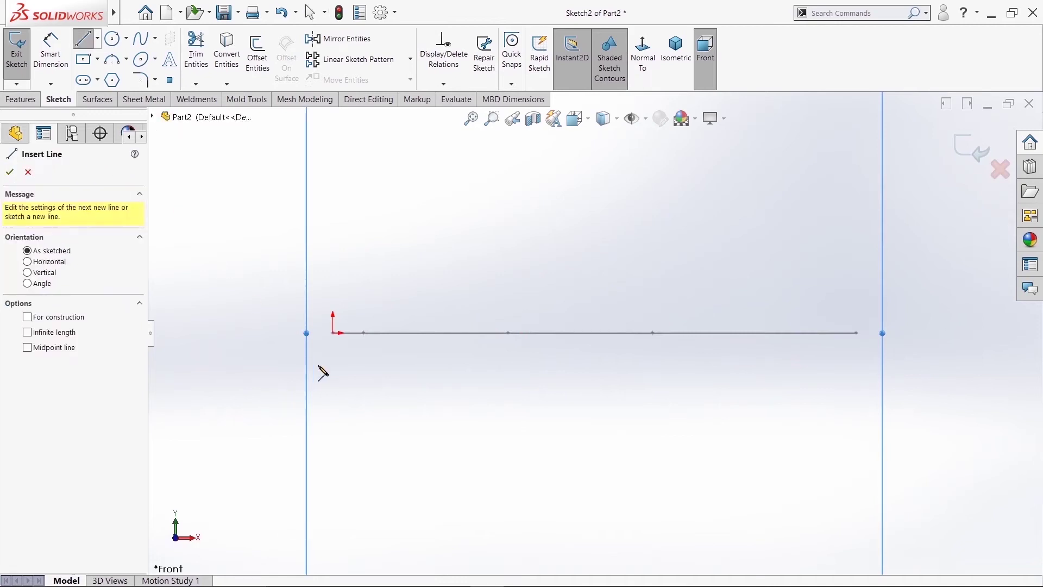
pyautogui.click(333, 332)
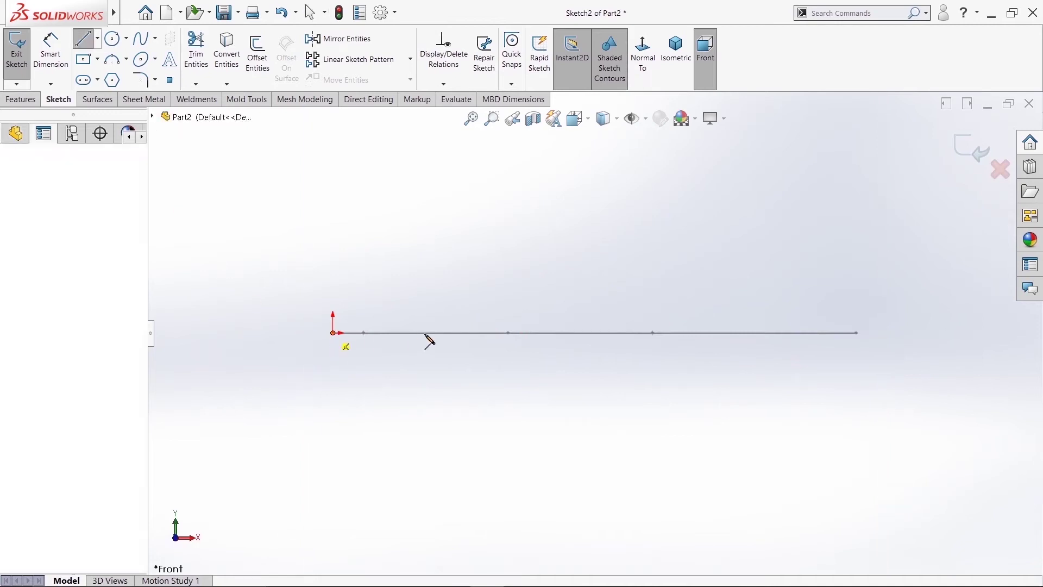
pyautogui.click(598, 333)
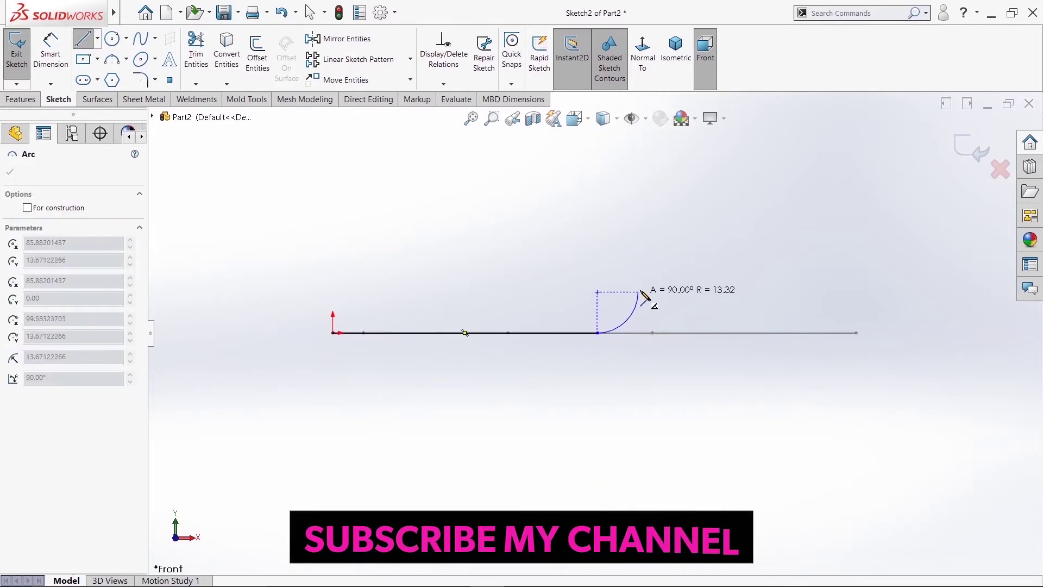
pyautogui.click(646, 283)
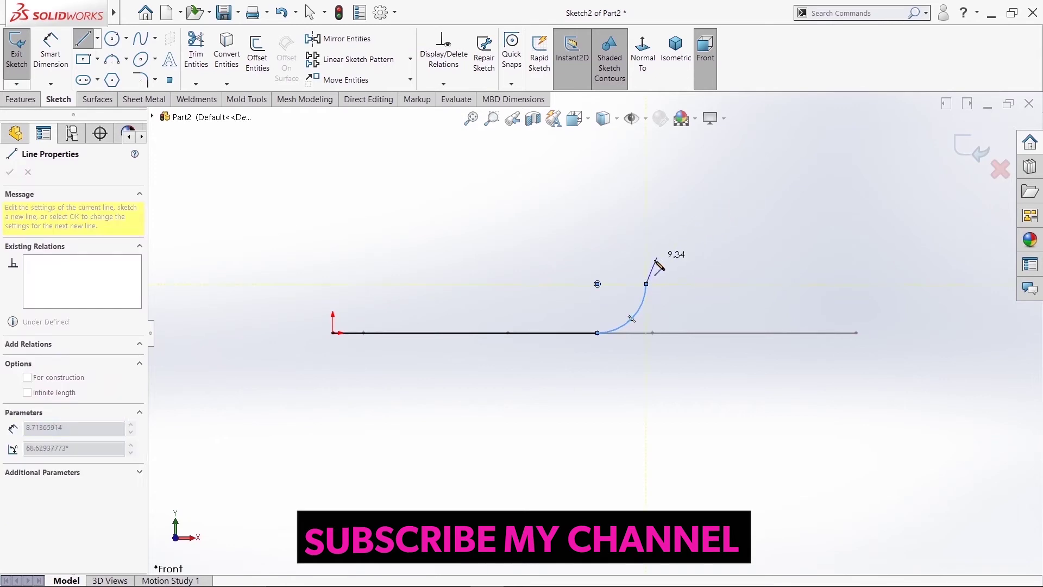
pyautogui.click(698, 240)
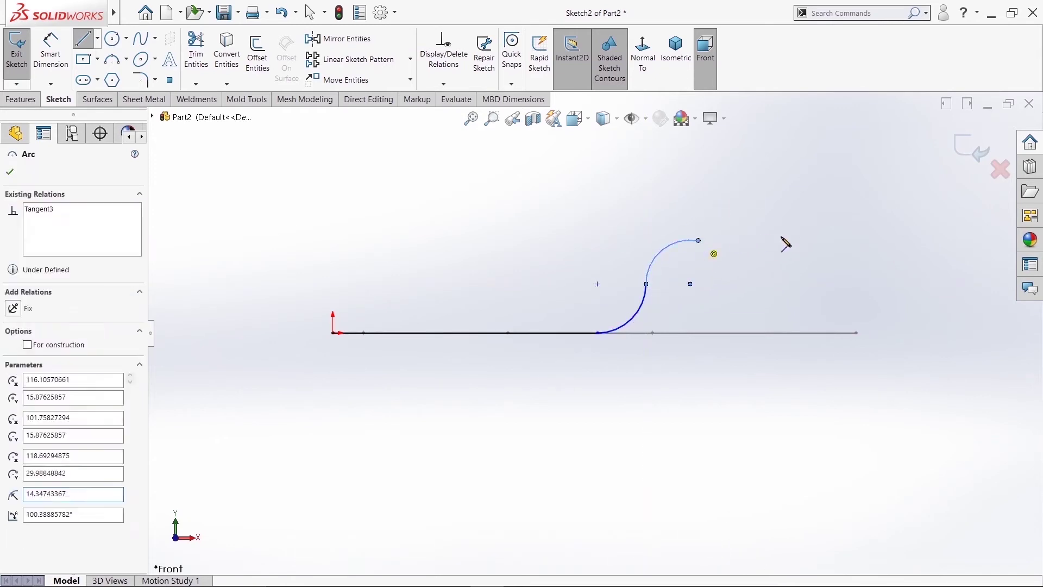
pyautogui.rightClick(856, 241)
pyautogui.click(892, 249)
pyautogui.click(46, 49)
# Step: Dimension the lower arc to R50 and the rise between the lines to 40
pyautogui.click(632, 324)
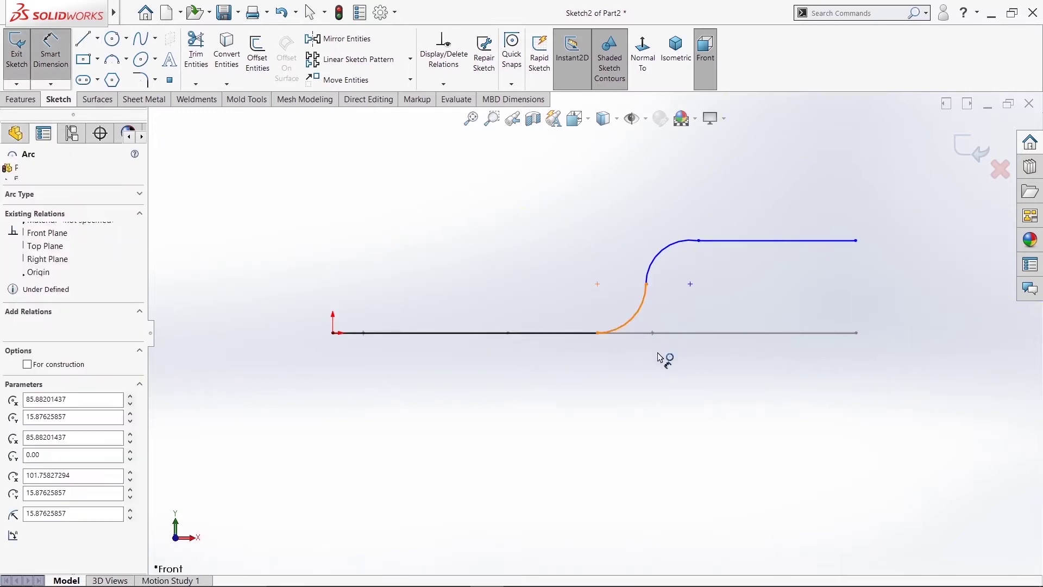
pyautogui.click(625, 367)
pyautogui.write('50')
pyautogui.press('Return')
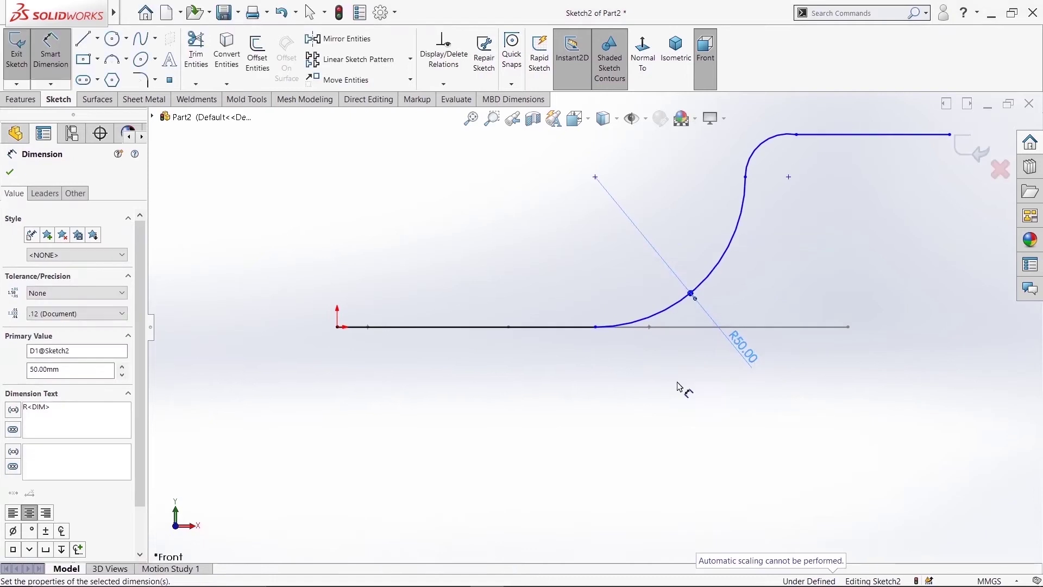
pyautogui.click(754, 327)
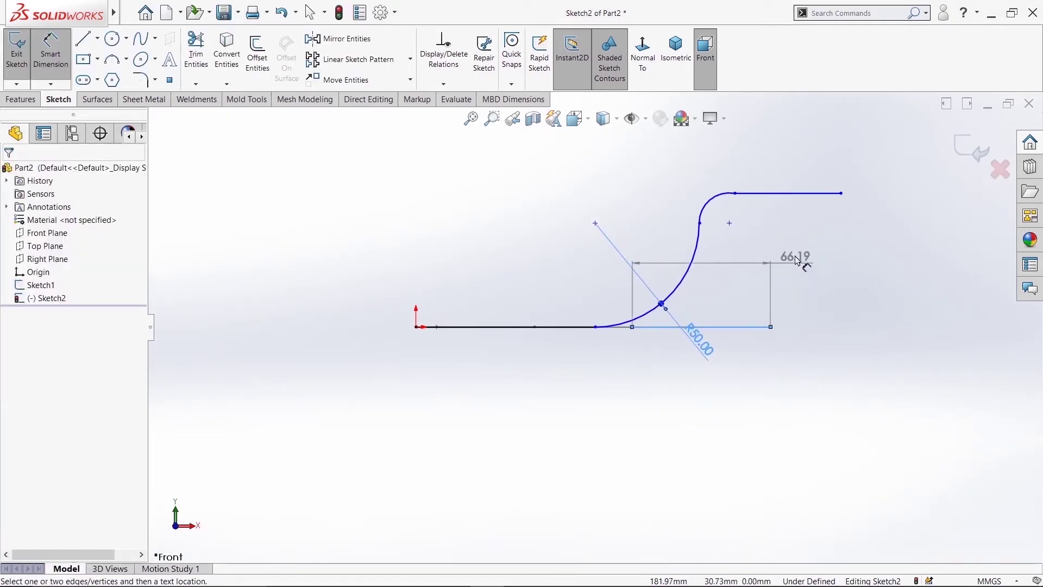
pyautogui.click(786, 194)
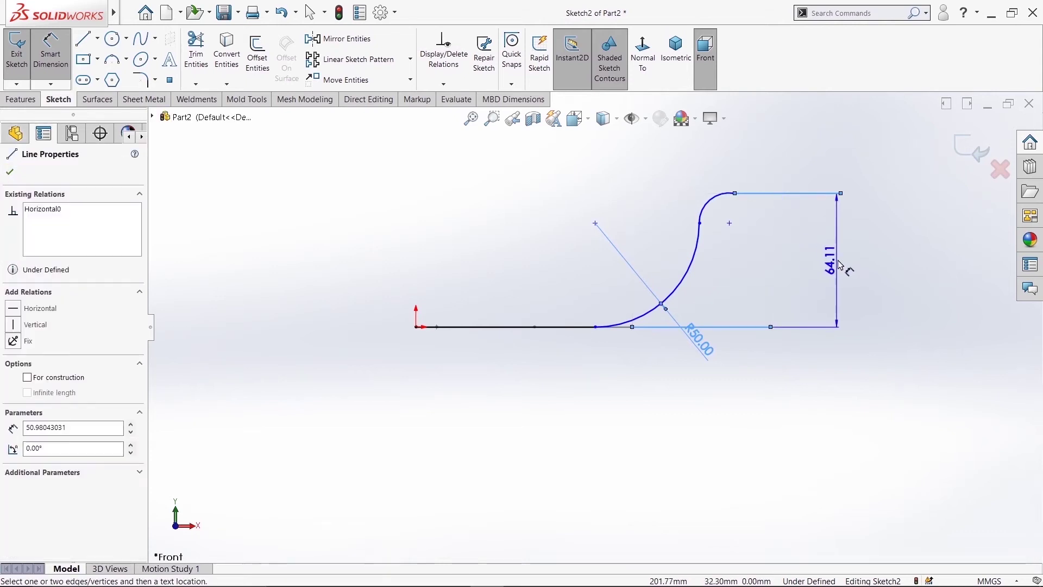
pyautogui.click(902, 274)
pyautogui.write('40')
pyautogui.press('Return')
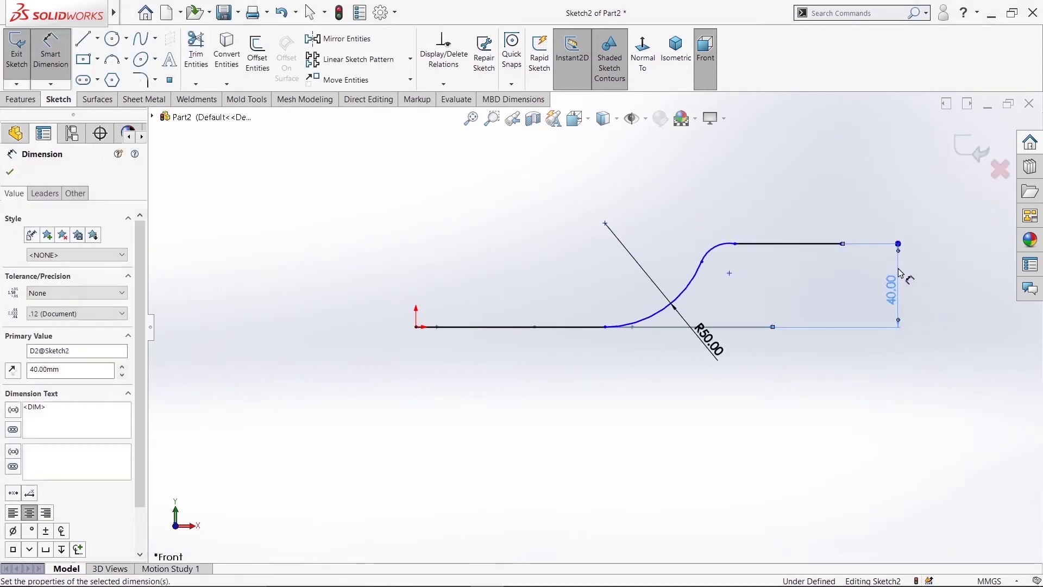
# Step: Set the left line length to 96 and the upper arc radius to R50
pyautogui.click(549, 328)
pyautogui.click(538, 370)
pyautogui.write('96')
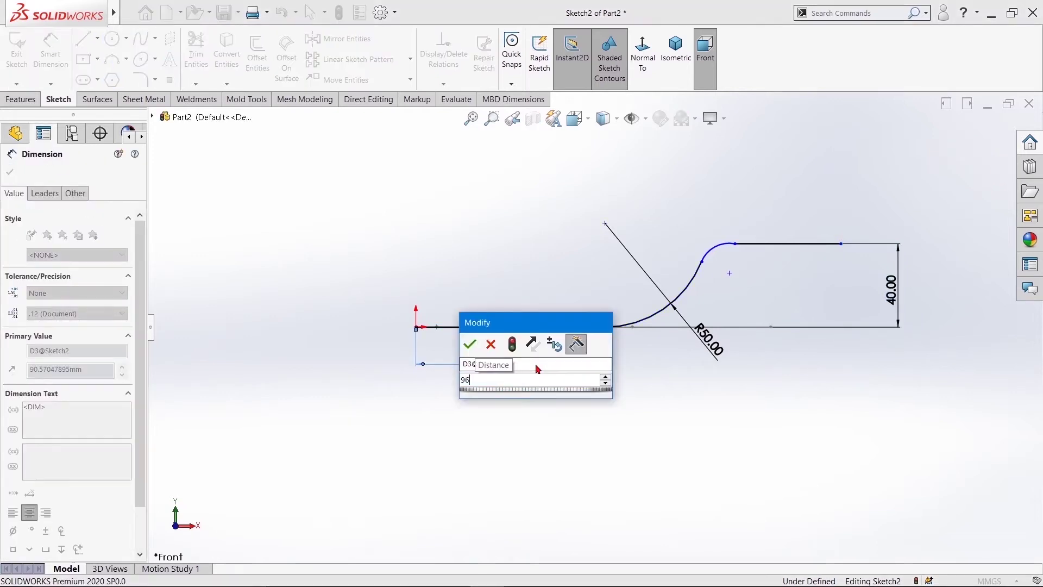
pyautogui.press('Return')
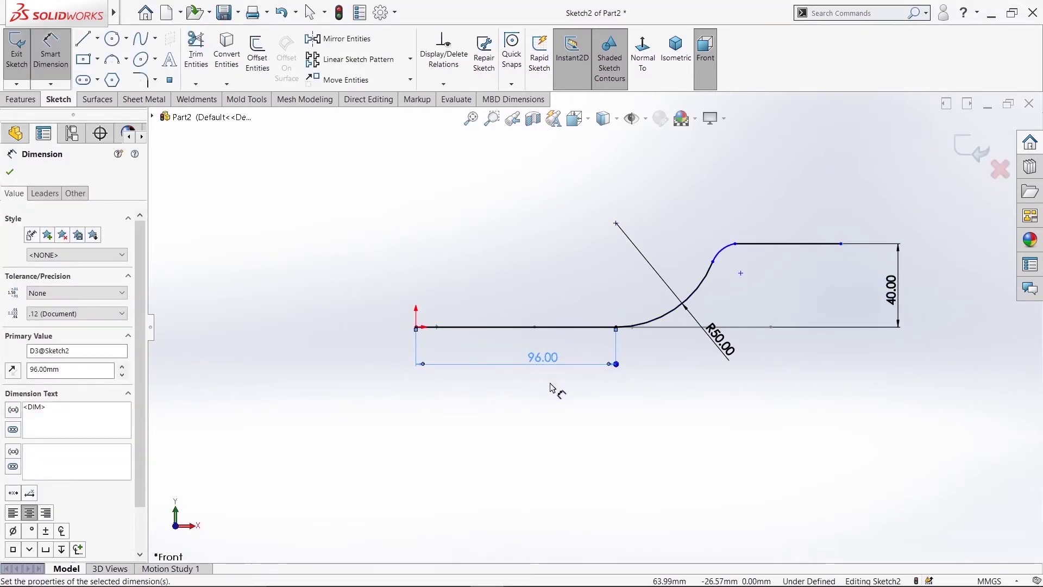
pyautogui.click(724, 251)
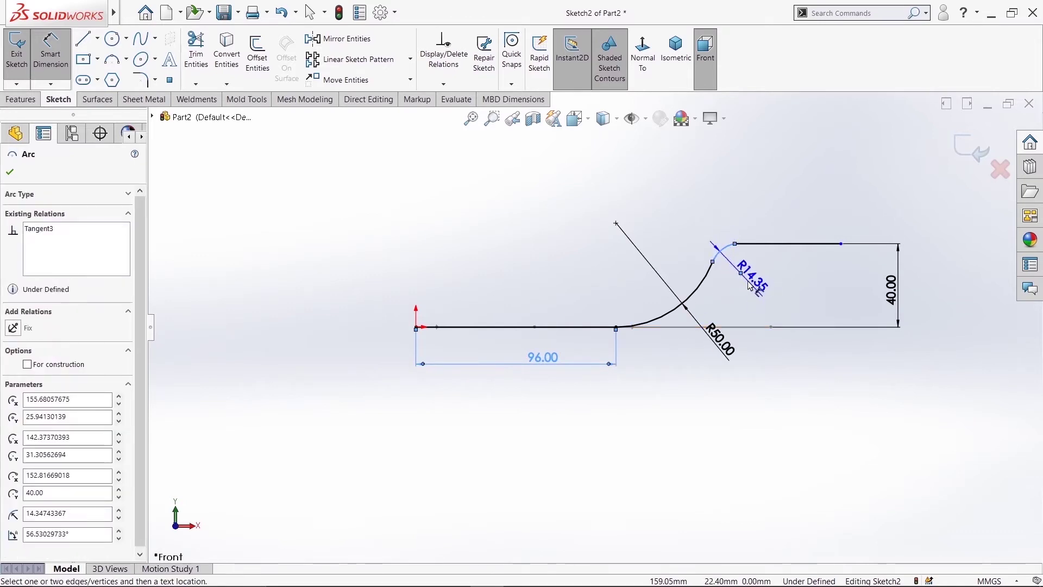
pyautogui.click(750, 287)
pyautogui.write('50')
pyautogui.press('Return')
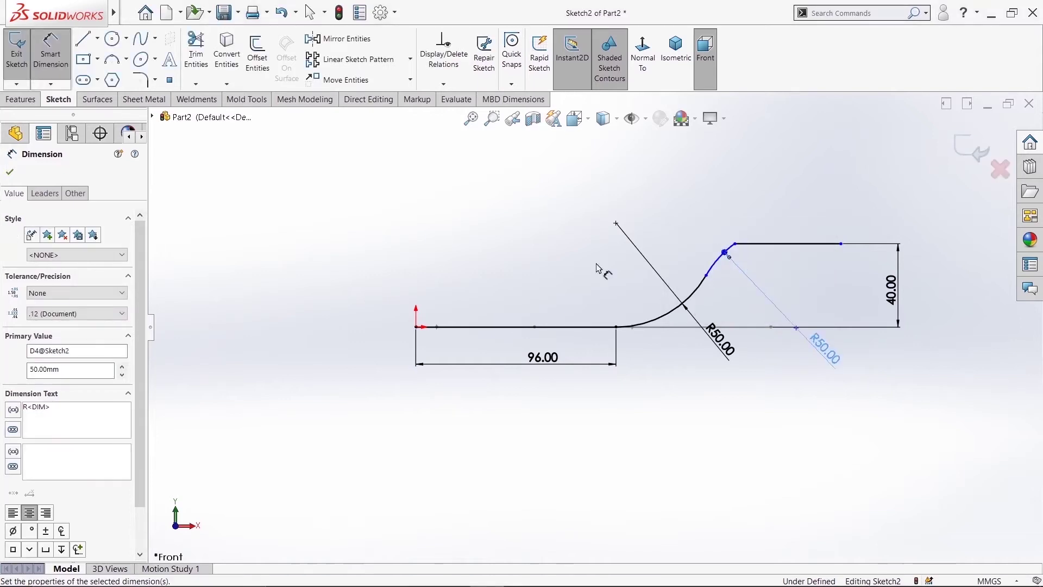
# Step: Make the upper arc tangent to the top line at its end point and exit the sketch
pyautogui.press('Escape')
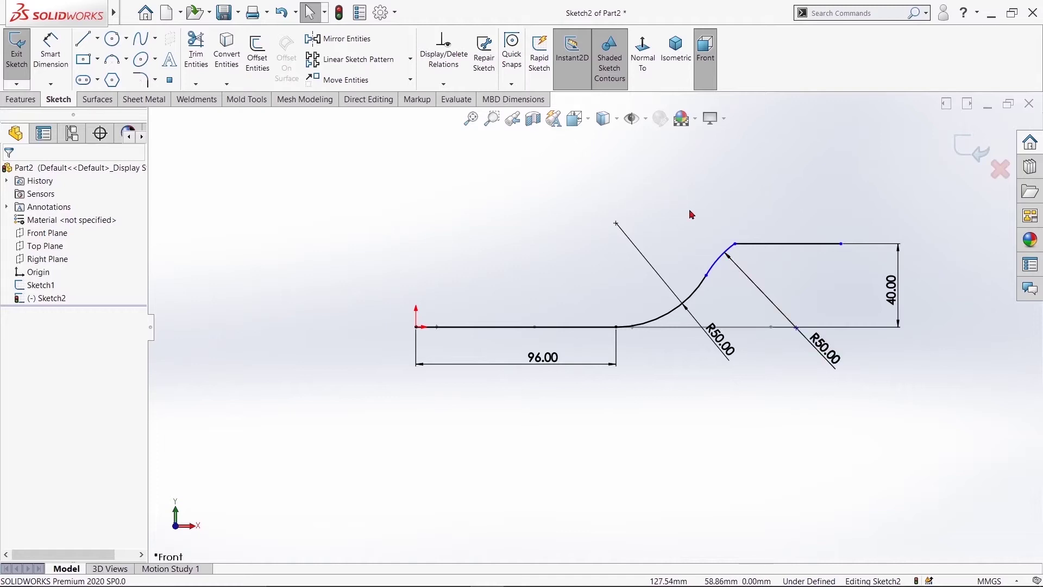
pyautogui.click(736, 245)
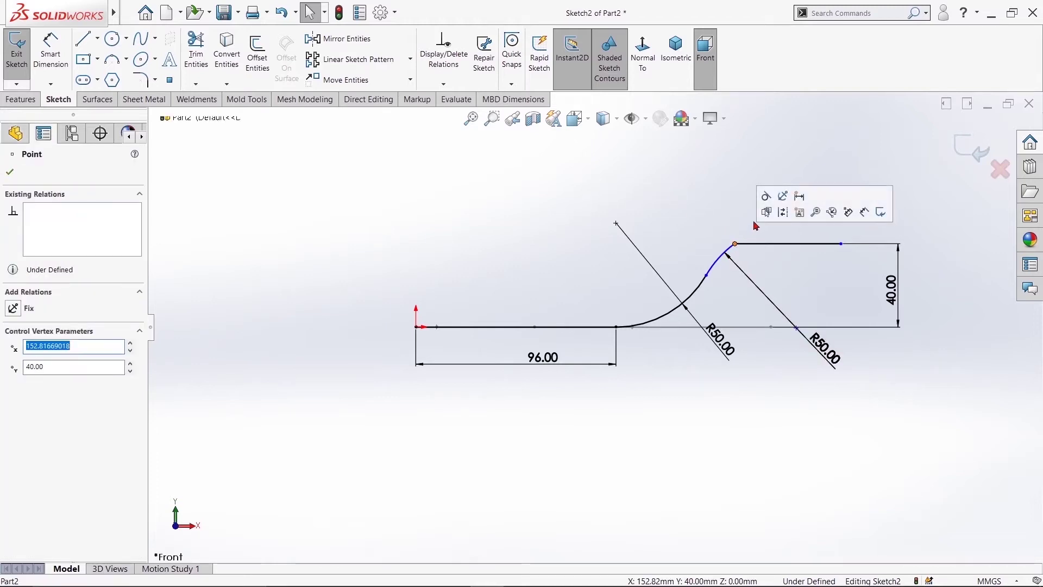
pyautogui.click(762, 205)
pyautogui.click(7, 173)
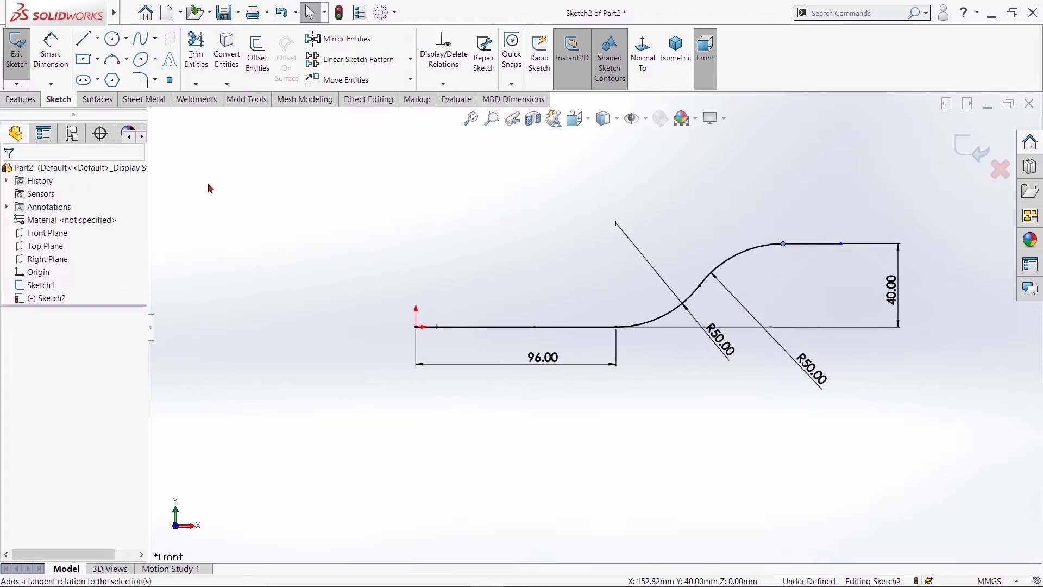
pyautogui.click(973, 151)
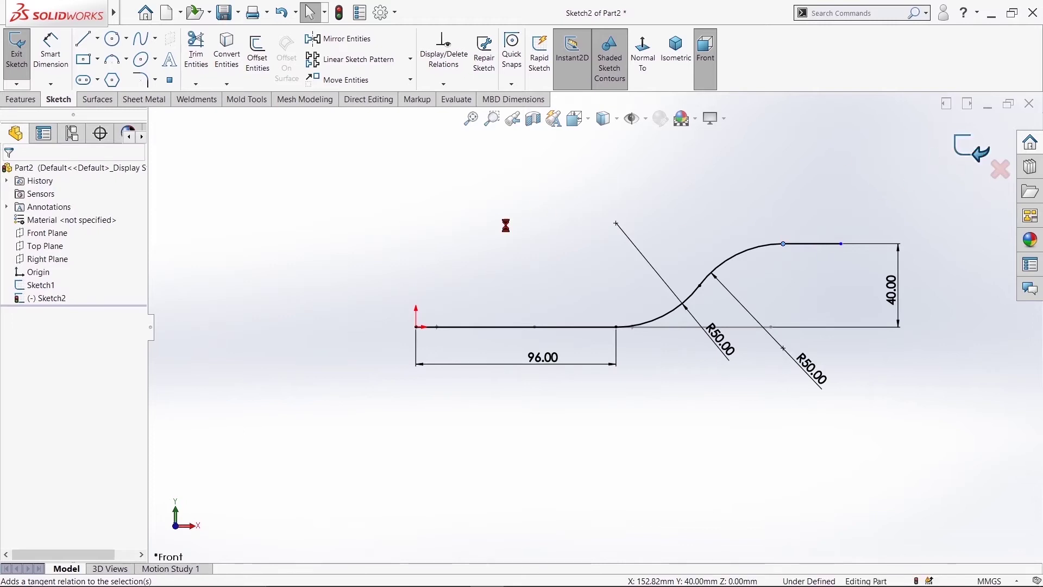
pyautogui.moveTo(430, 251)
pyautogui.mouseDown(button='middle')
pyautogui.moveTo(493, 419)
pyautogui.moveTo(495, 264)
pyautogui.mouseUp(button='middle')
# Step: Create a sketch-on-sketch projected curve from Sketch1 and Sketch2
pyautogui.click(523, 83)
pyautogui.click(556, 85)
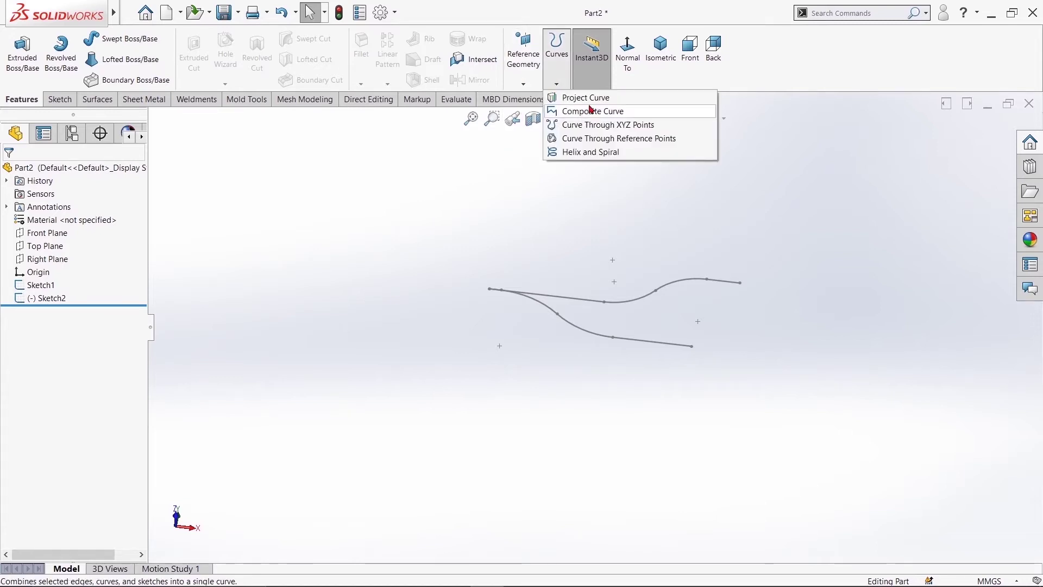
pyautogui.click(577, 98)
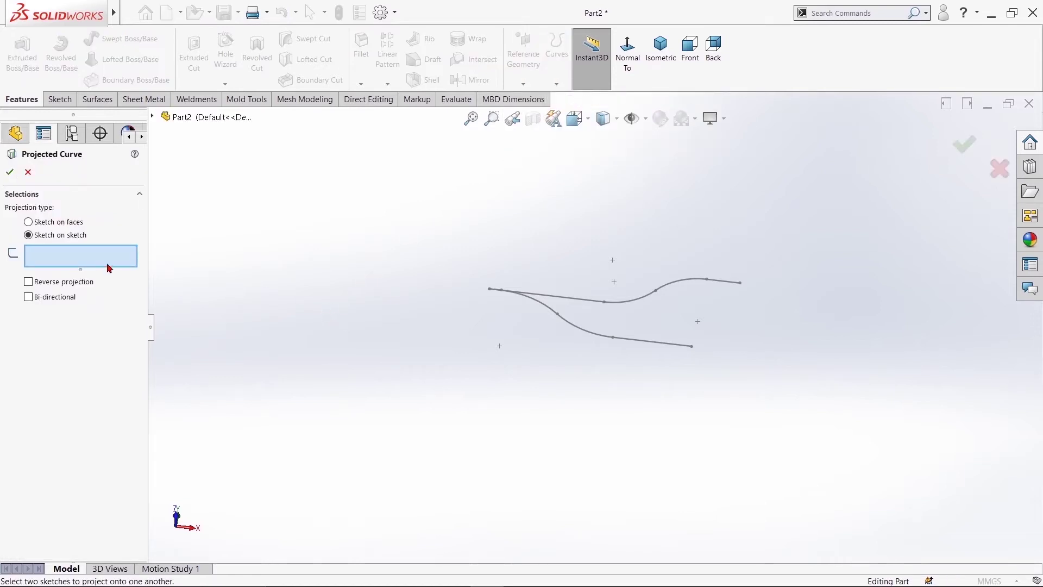
pyautogui.click(152, 116)
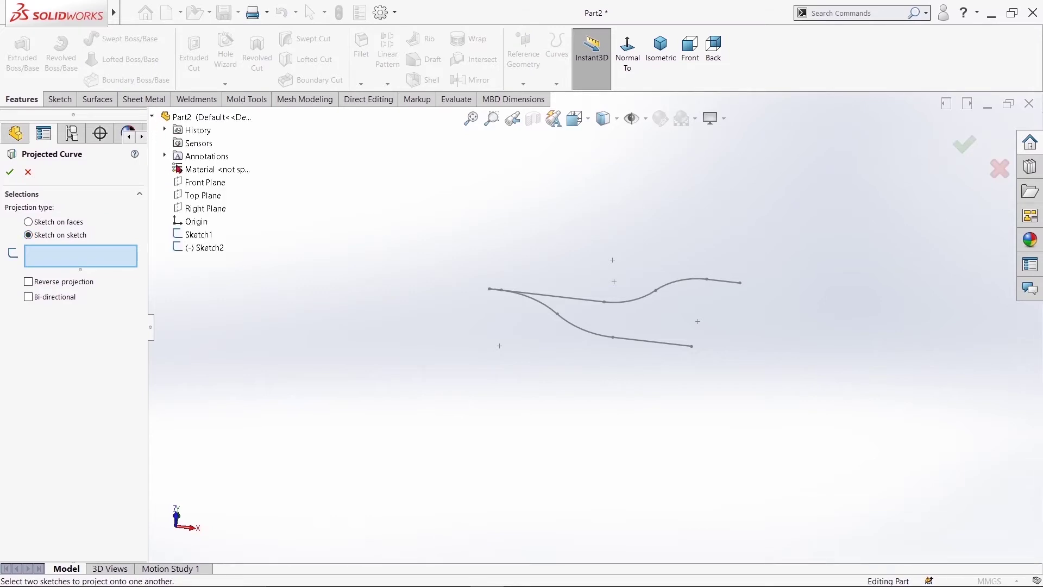
pyautogui.click(199, 235)
pyautogui.click(211, 251)
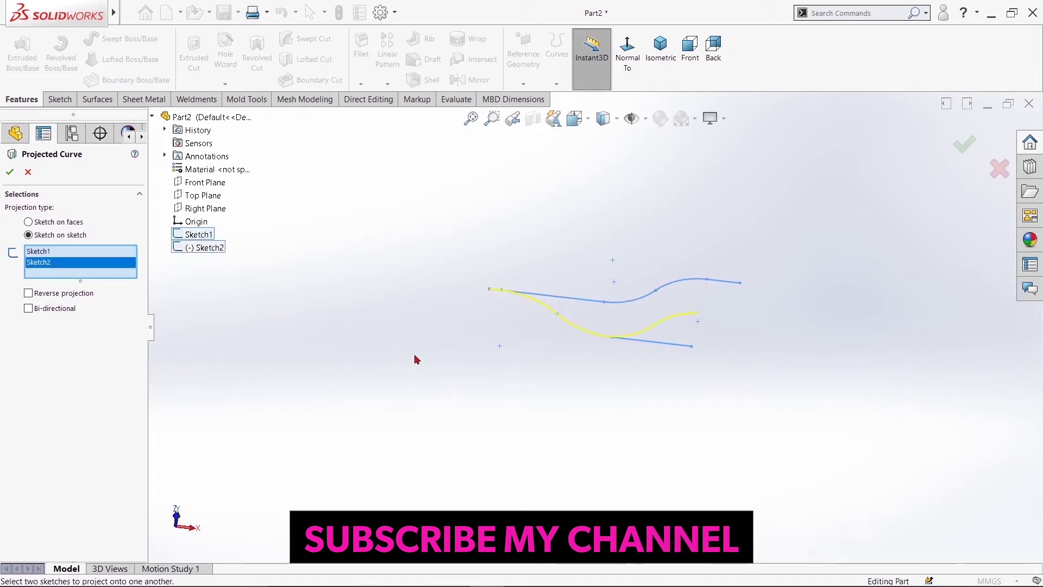
pyautogui.moveTo(415, 356); pyautogui.dragTo(351, 440, button='middle')
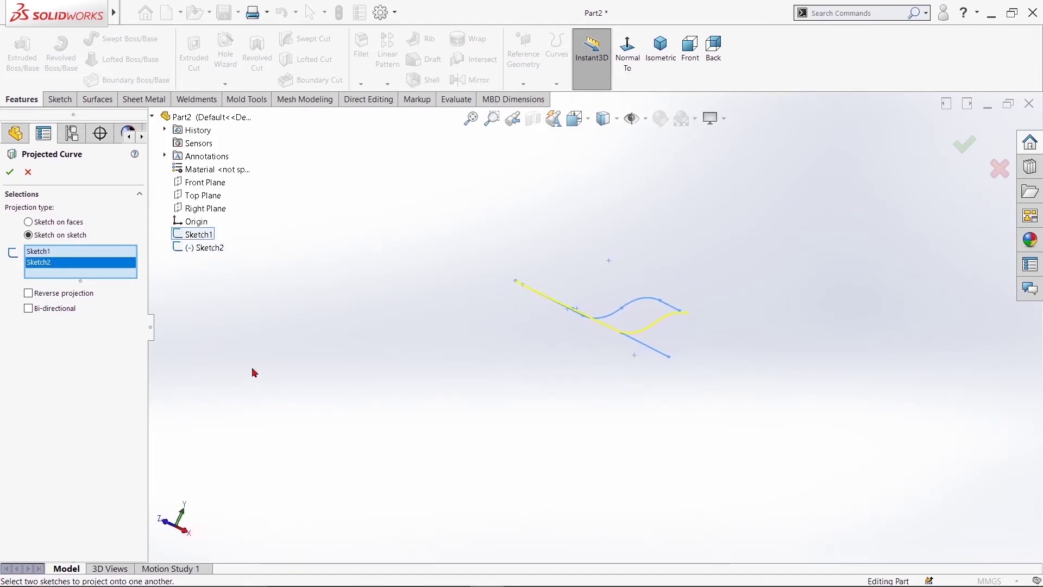
pyautogui.click(10, 171)
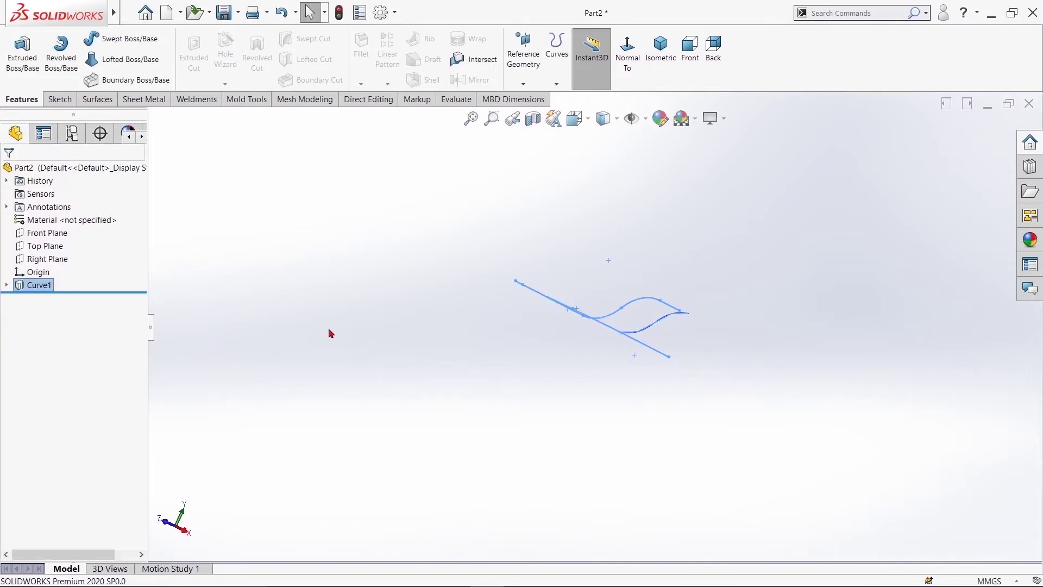
pyautogui.moveTo(318, 357); pyautogui.dragTo(337, 305, button='middle')
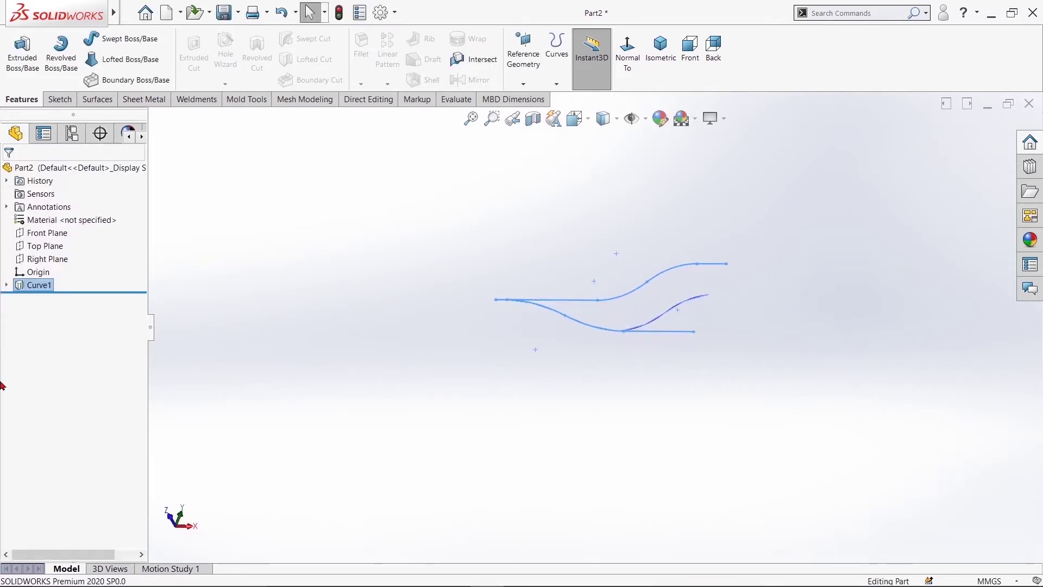
# Step: Expand Curve1 and hide both Sketch1 and Sketch2 so only the 3D curve shows
pyautogui.click(6, 285)
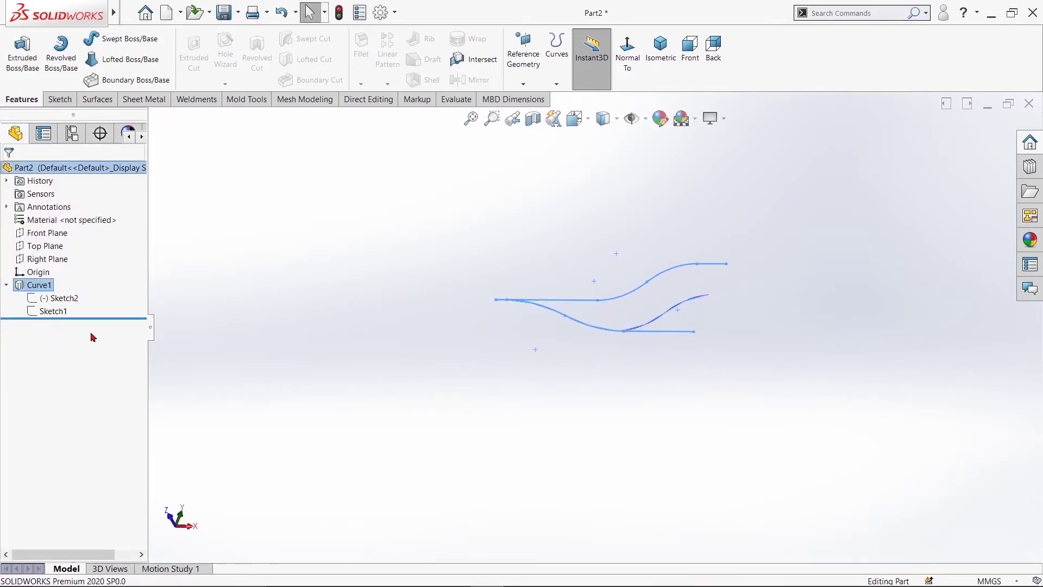
pyautogui.click(65, 298)
pyautogui.rightClick(64, 298)
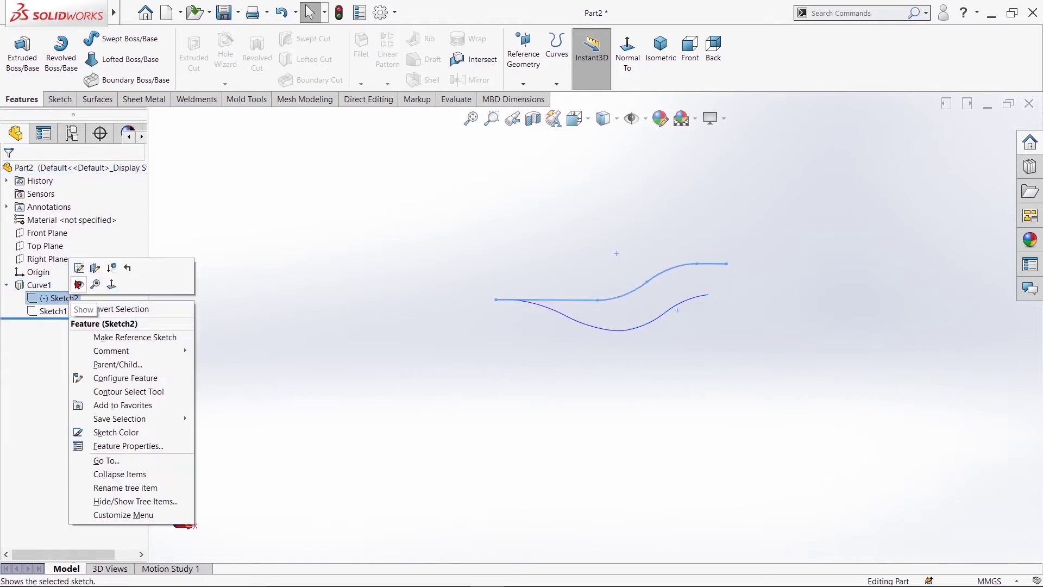
pyautogui.click(77, 283)
pyautogui.click(48, 310)
pyautogui.rightClick(49, 309)
pyautogui.click(66, 292)
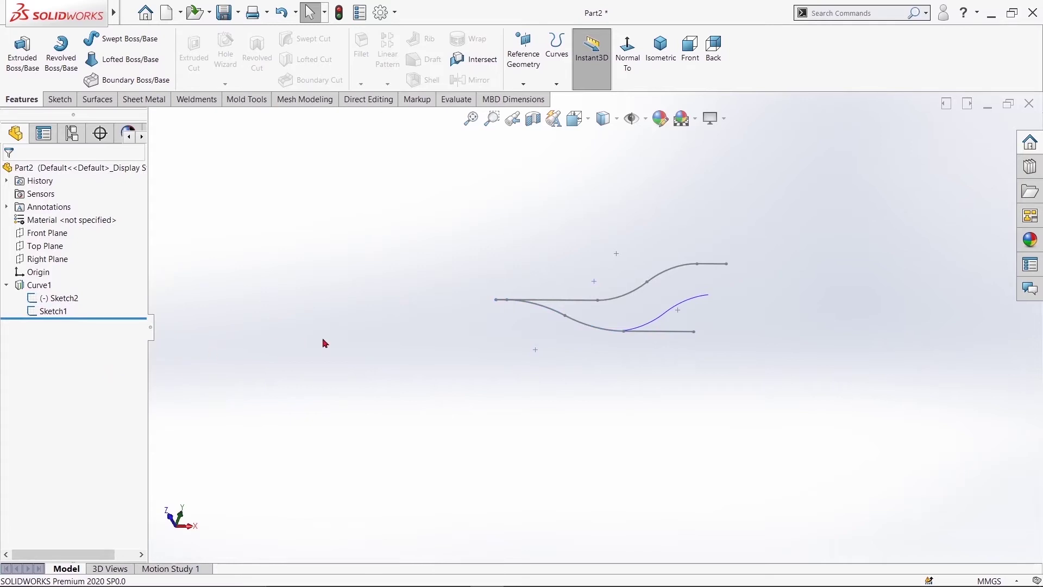
pyautogui.rightClick(42, 311)
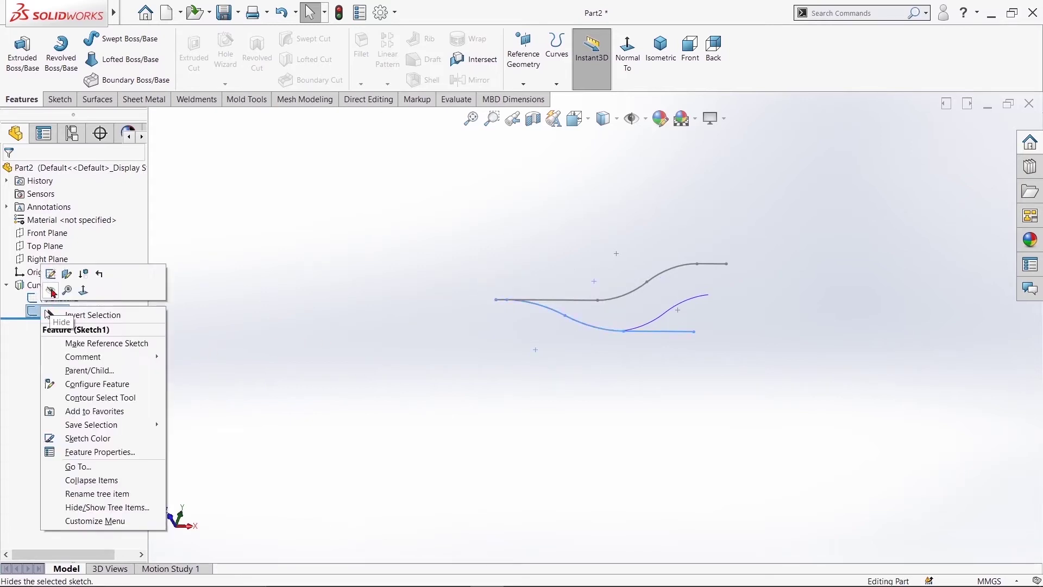
pyautogui.click(66, 299)
pyautogui.rightClick(69, 300)
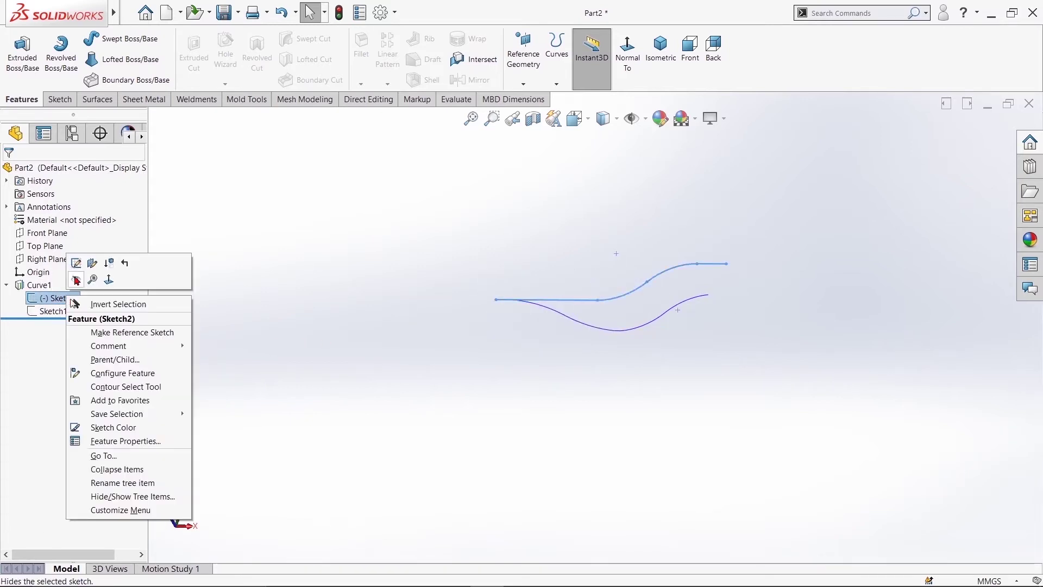
pyautogui.click(77, 279)
pyautogui.moveTo(272, 387)
pyautogui.mouseDown(button='middle')
pyautogui.moveTo(282, 438)
pyautogui.moveTo(341, 270)
pyautogui.moveTo(298, 324)
pyautogui.mouseUp(button='middle')
# Step: Create Plane1 through the curve's end point, referenced to the Right Plane
pyautogui.click(523, 54)
pyautogui.click(536, 96)
pyautogui.moveTo(436, 290)
pyautogui.mouseDown(button='middle')
pyautogui.moveTo(507, 349)
pyautogui.moveTo(493, 395)
pyautogui.mouseUp(button='middle')
pyautogui.click(558, 319)
pyautogui.moveTo(650, 345); pyautogui.dragTo(619, 178, button='middle')
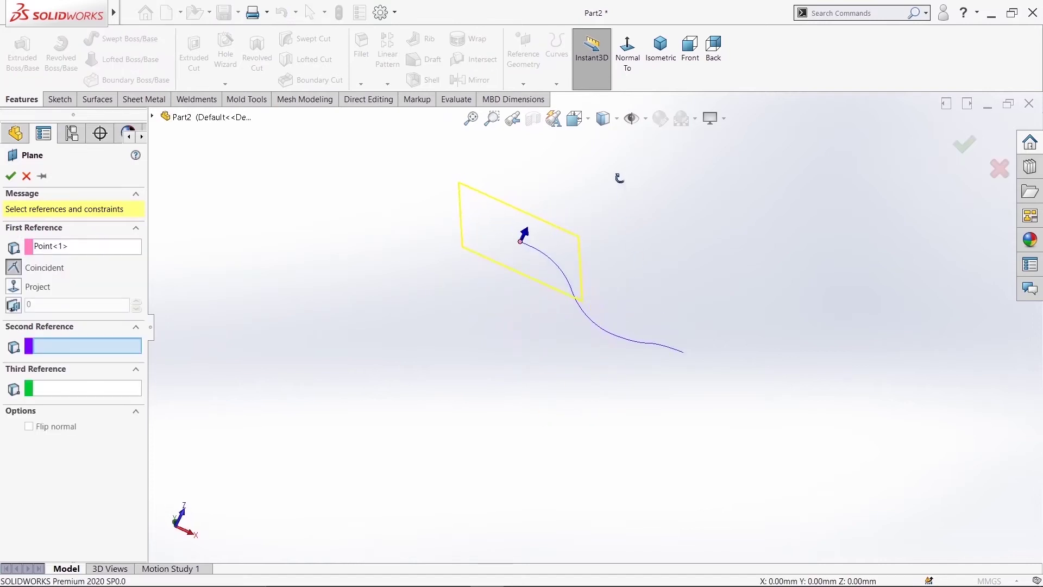
pyautogui.click(152, 117)
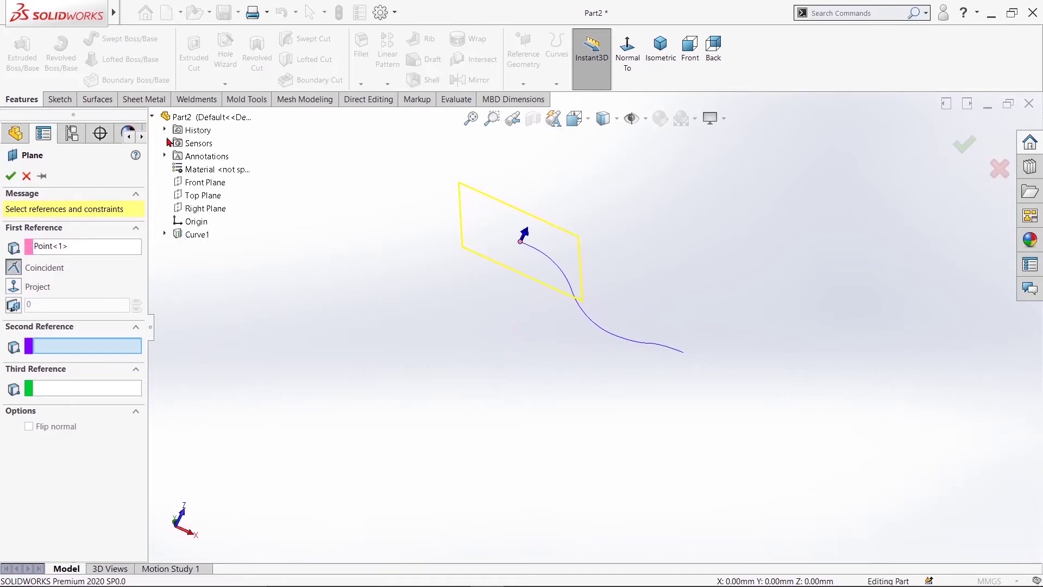
pyautogui.click(207, 210)
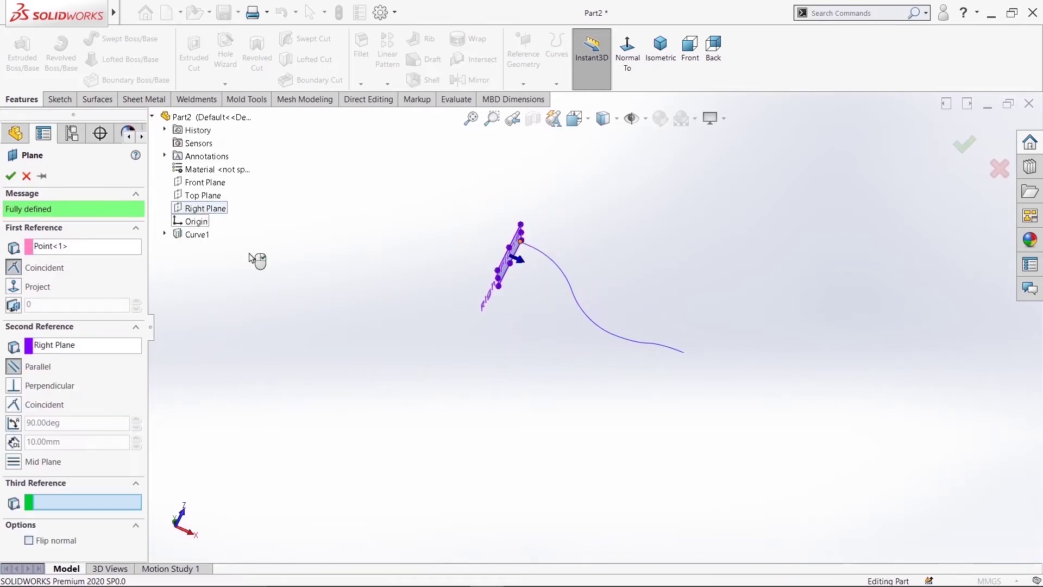
pyautogui.click(11, 176)
pyautogui.moveTo(361, 319)
pyautogui.mouseDown(button='middle')
pyautogui.moveTo(530, 375)
pyautogui.moveTo(447, 413)
pyautogui.moveTo(359, 410)
pyautogui.moveTo(504, 352)
pyautogui.mouseUp(button='middle')
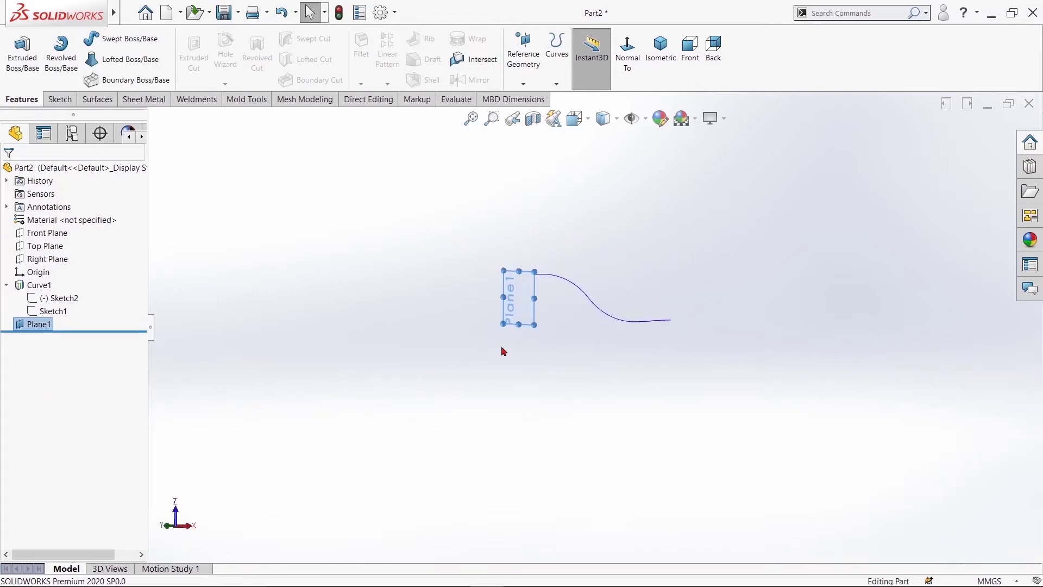
# Step: Start a sketch on Plane1 and draw a vertical centreline up from the origin
pyautogui.click(527, 324)
pyautogui.click(571, 295)
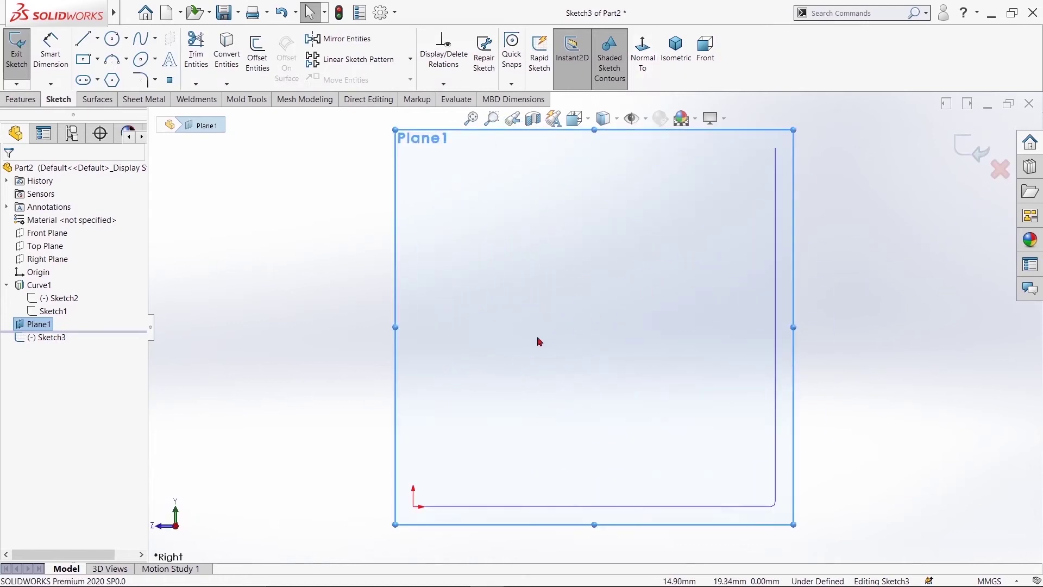
pyautogui.click(97, 39)
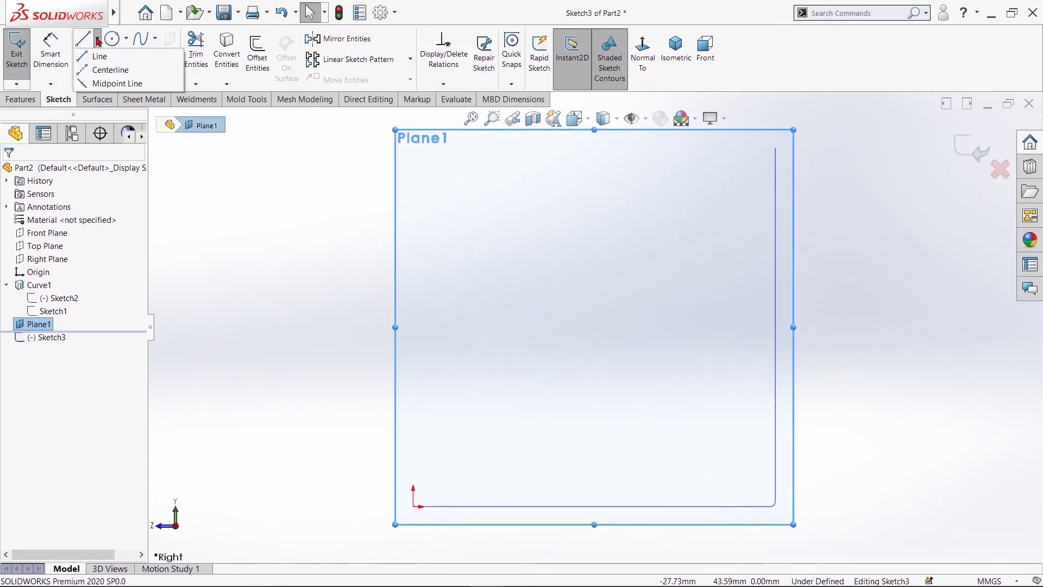
pyautogui.click(107, 68)
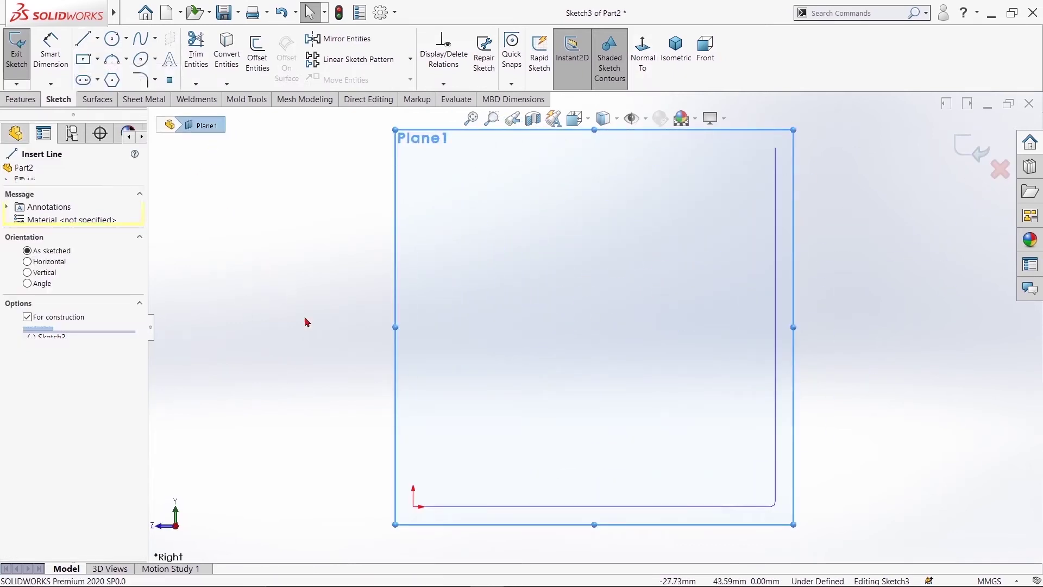
pyautogui.click(413, 505)
pyautogui.click(413, 392)
pyautogui.press('Escape')
pyautogui.press('Escape')
# Step: Draw a vertical line on each side of the centreline, then box-select all three
pyautogui.click(83, 38)
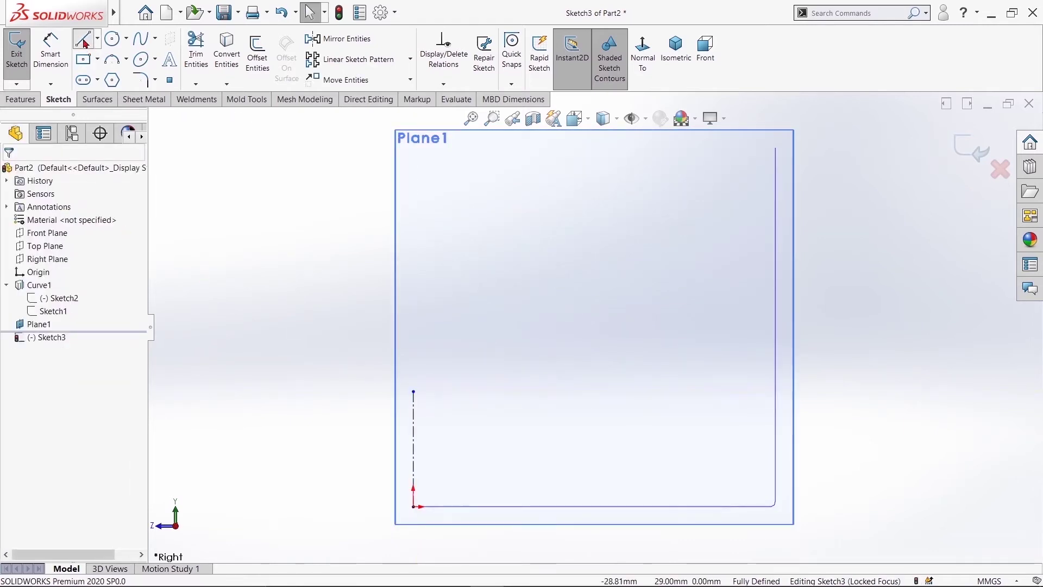
pyautogui.click(283, 505)
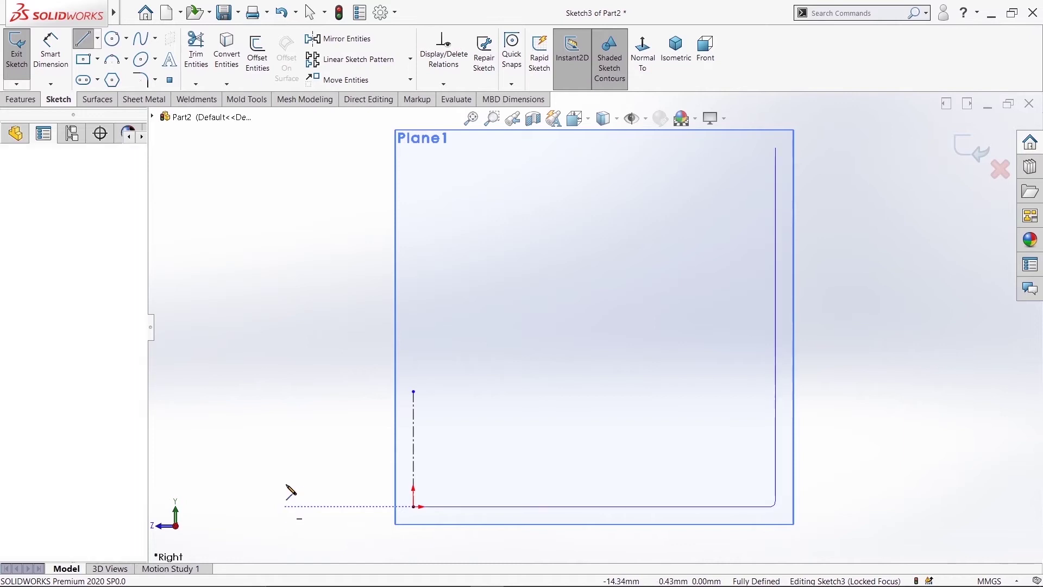
pyautogui.click(283, 391)
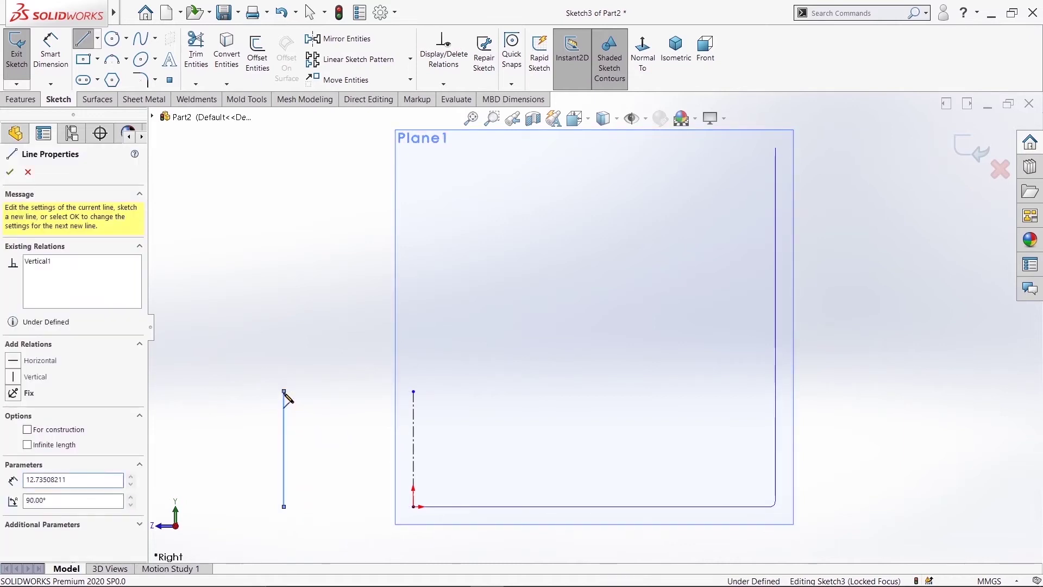
pyautogui.press('Escape')
pyautogui.press('Return')
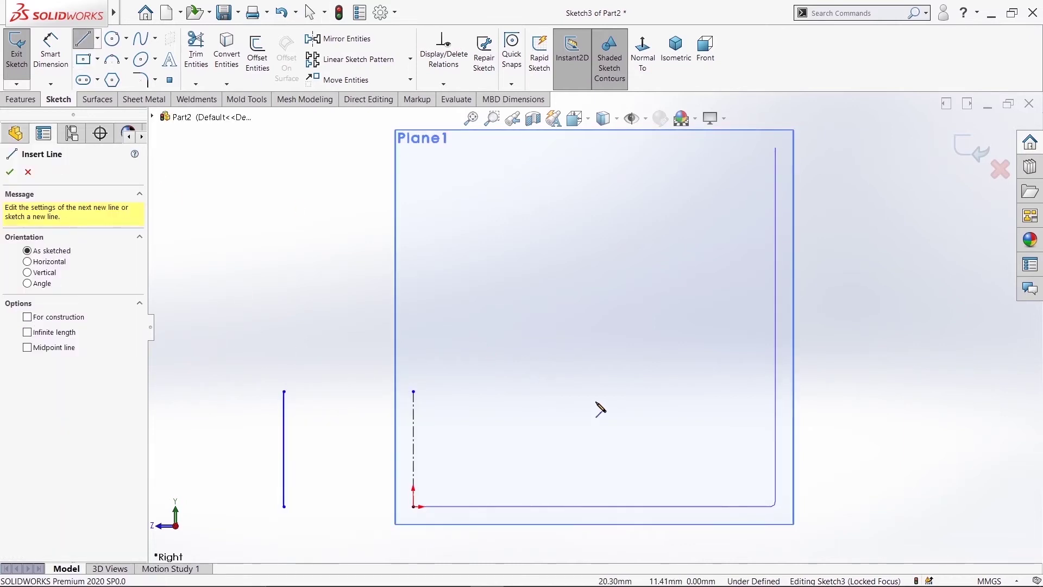
pyautogui.click(556, 391)
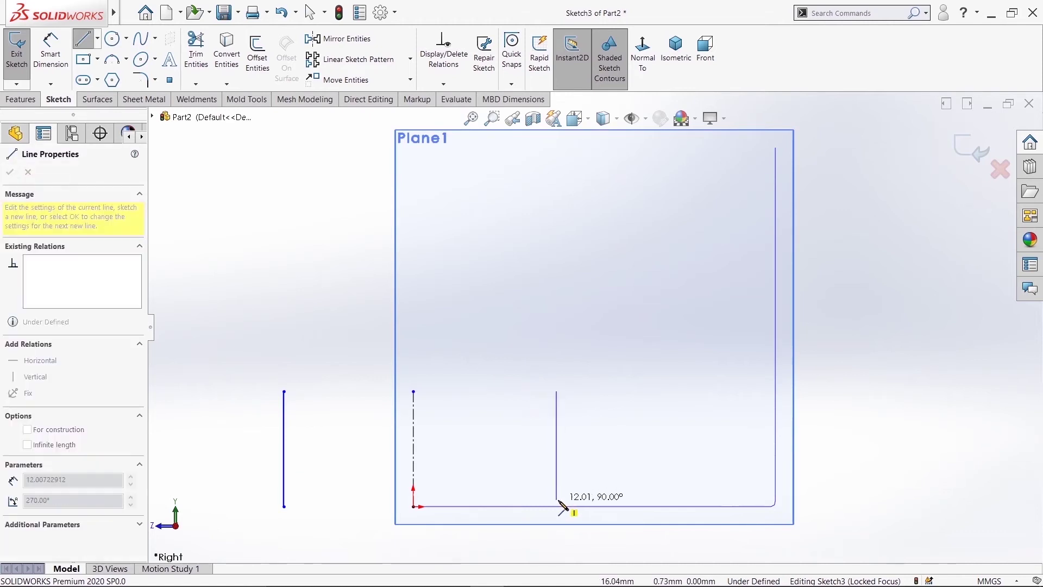
pyautogui.click(557, 507)
pyautogui.rightClick(557, 508)
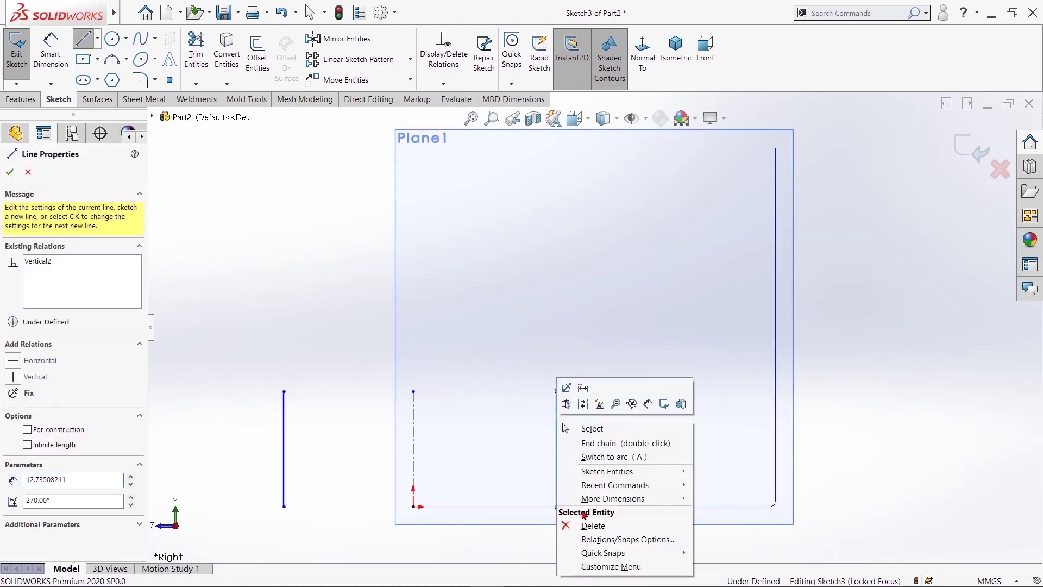
pyautogui.click(577, 443)
pyautogui.press('Escape')
pyautogui.moveTo(208, 321); pyautogui.dragTo(576, 529)
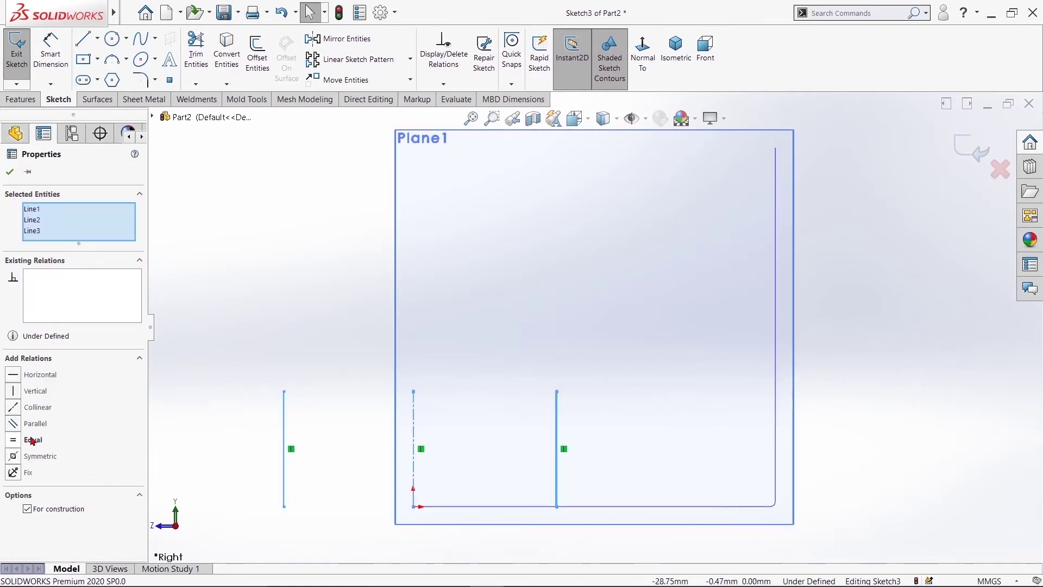
# Step: Make the side lines symmetric about the centreline, with the left line 15 from it
pyautogui.click(13, 457)
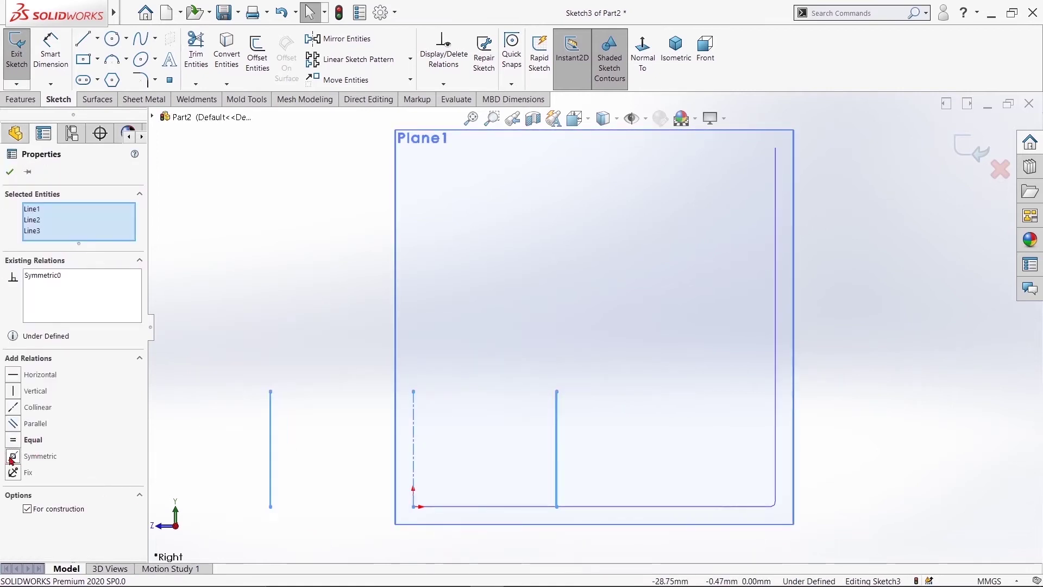
pyautogui.click(9, 172)
pyautogui.click(55, 47)
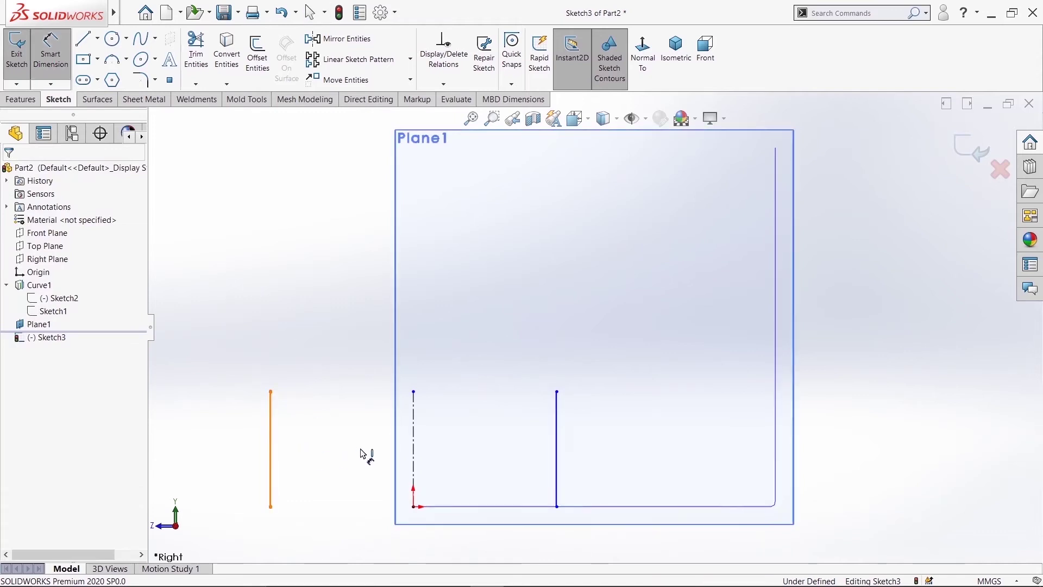
pyautogui.click(413, 451)
pyautogui.click(271, 429)
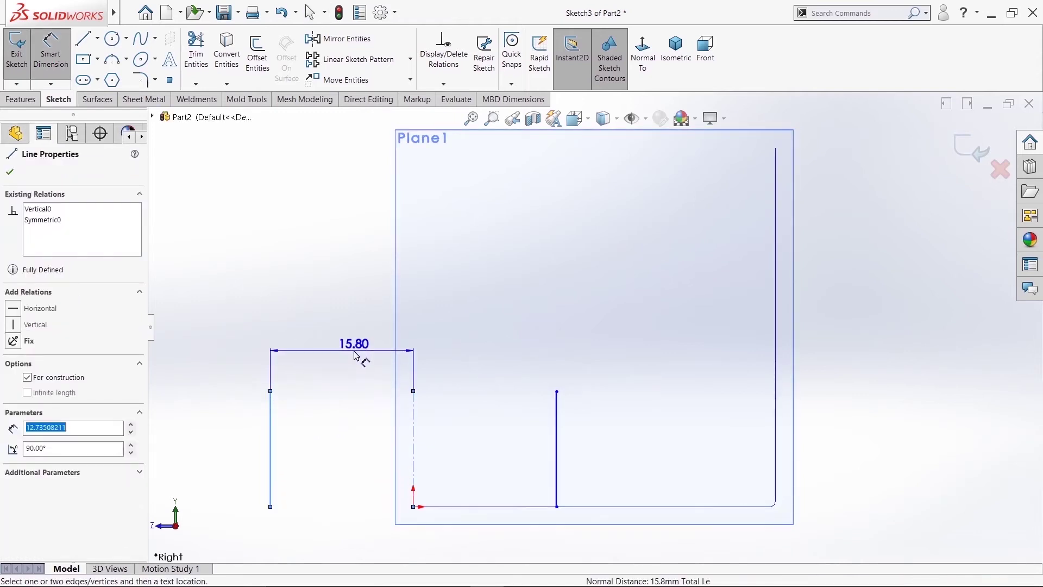
pyautogui.click(356, 356)
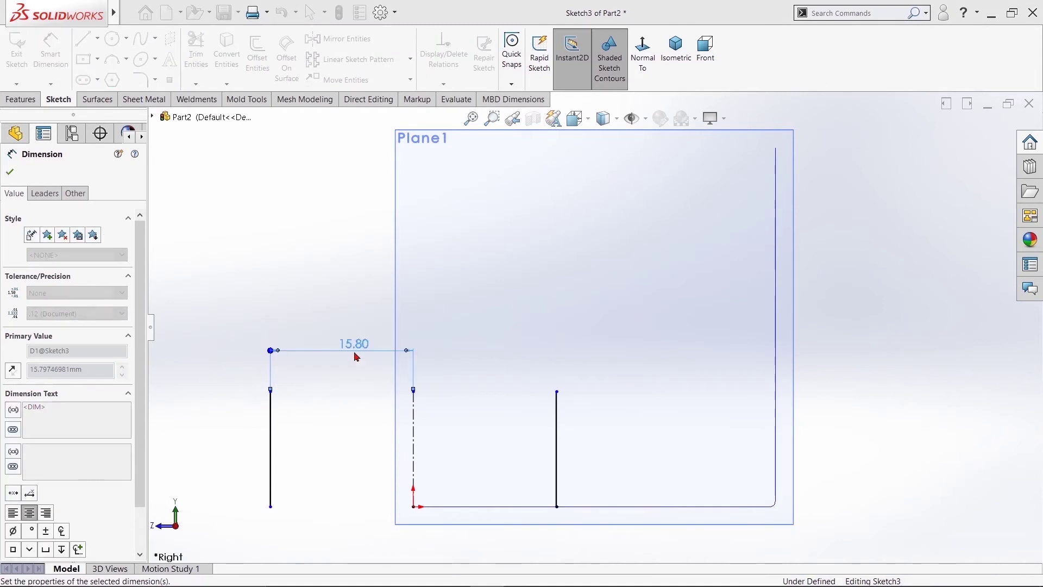
pyautogui.write('15')
pyautogui.press('Return')
pyautogui.click(9, 172)
# Step: Join the bottoms of the two side lines with a horizontal line
pyautogui.click(83, 38)
pyautogui.click(278, 507)
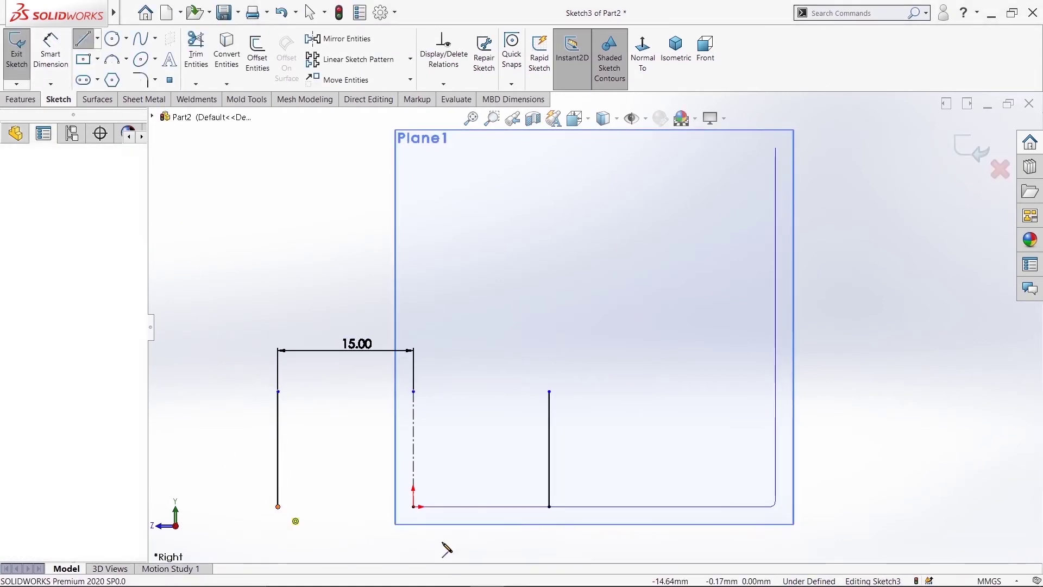
pyautogui.click(550, 507)
pyautogui.rightClick(549, 507)
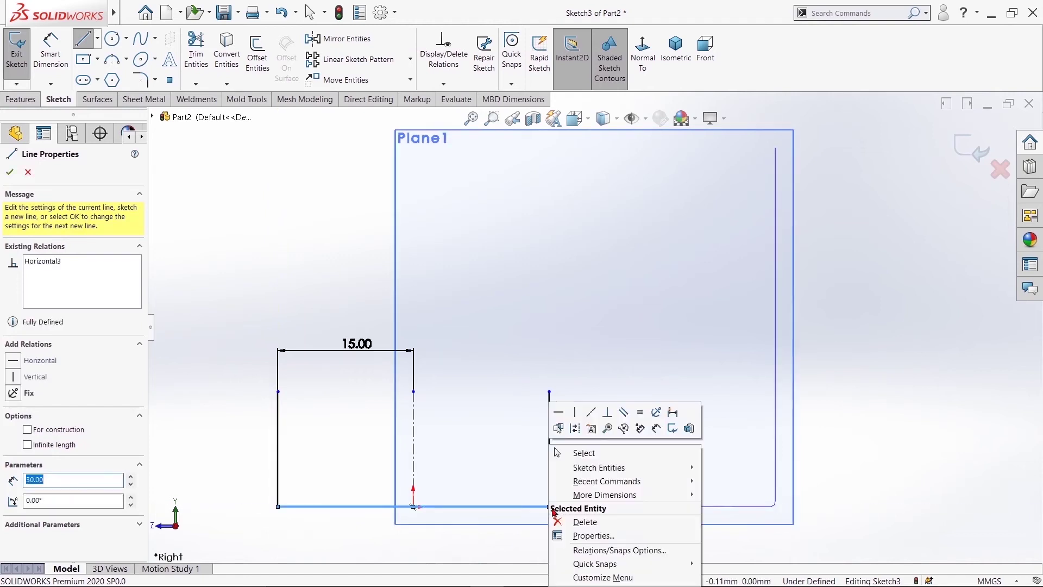
pyautogui.click(565, 452)
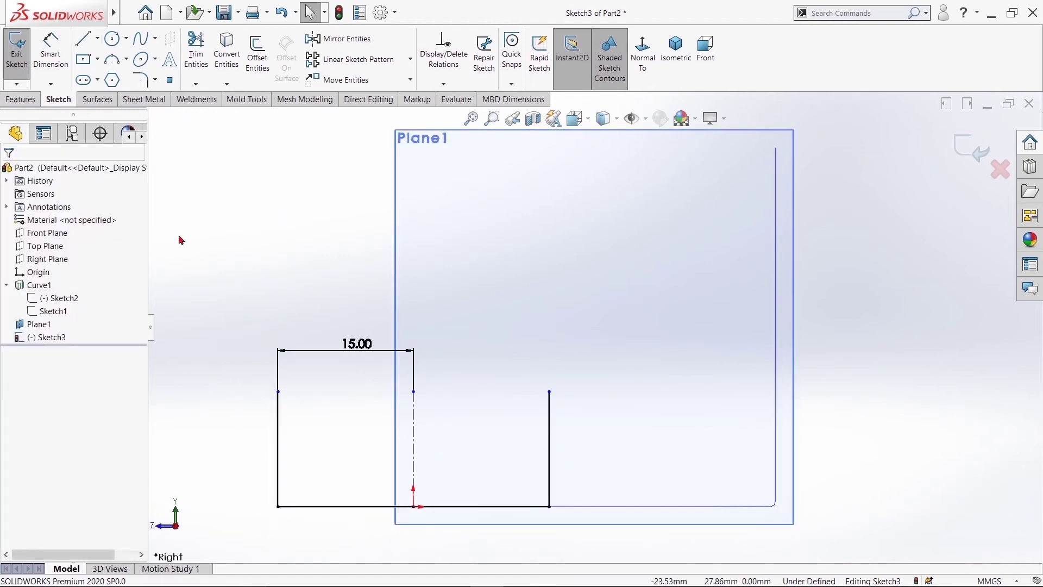
pyautogui.click(142, 80)
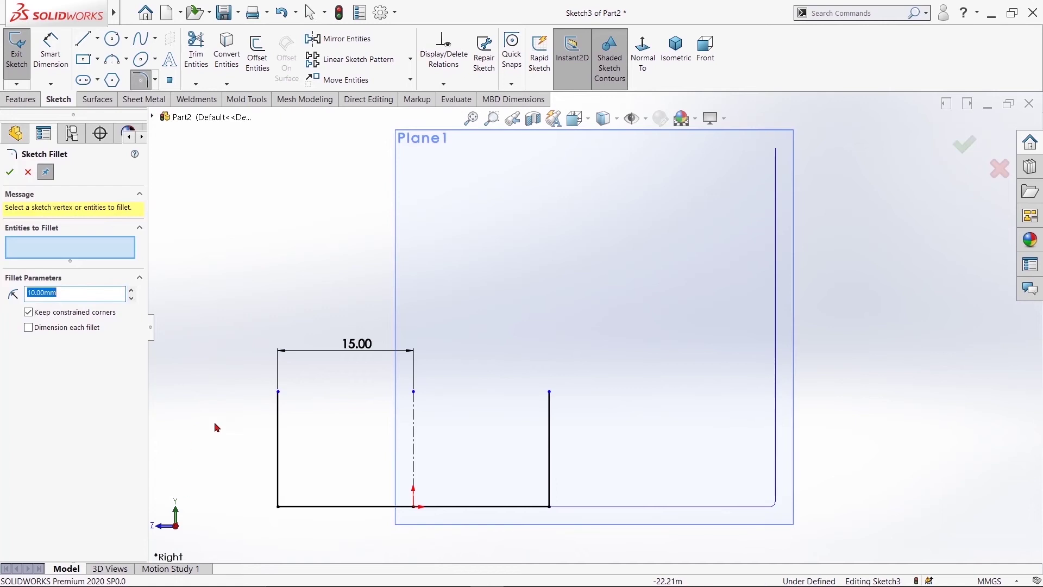
# Step: Round both bottom corners of the U profile with 4 mm sketch fillets
pyautogui.write('4')
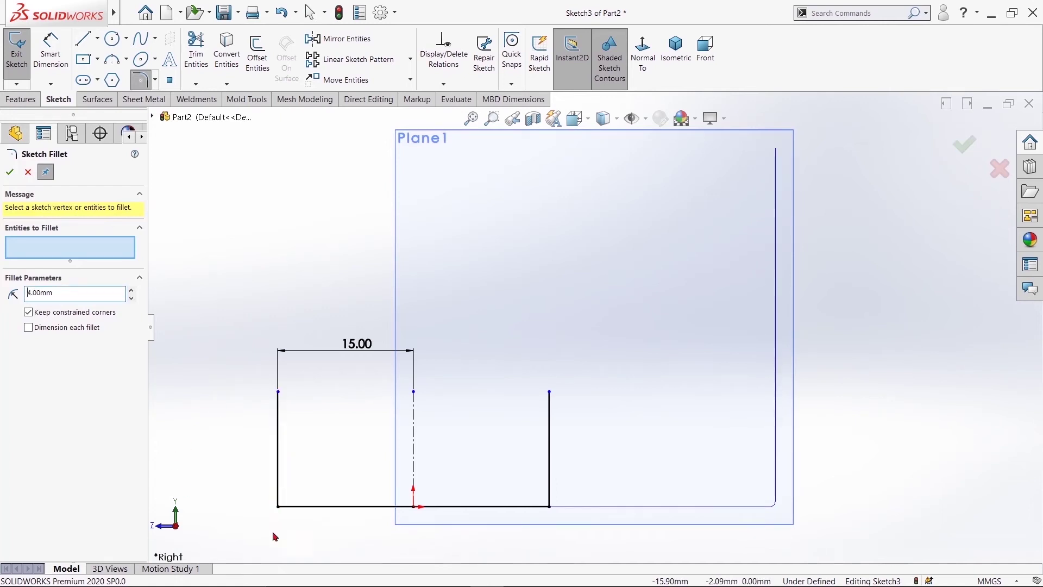
pyautogui.click(278, 508)
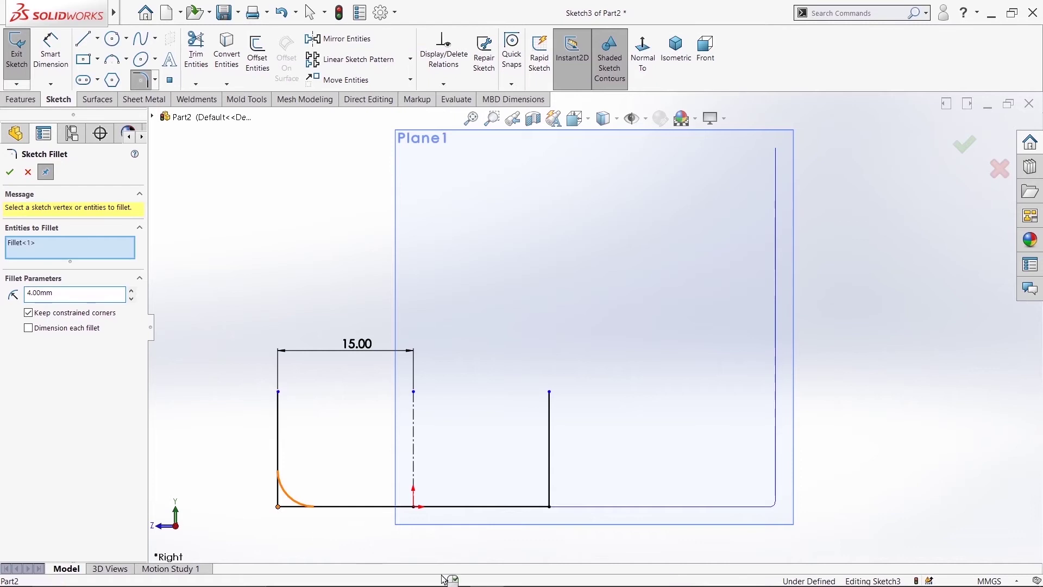
pyautogui.click(549, 507)
pyautogui.click(10, 172)
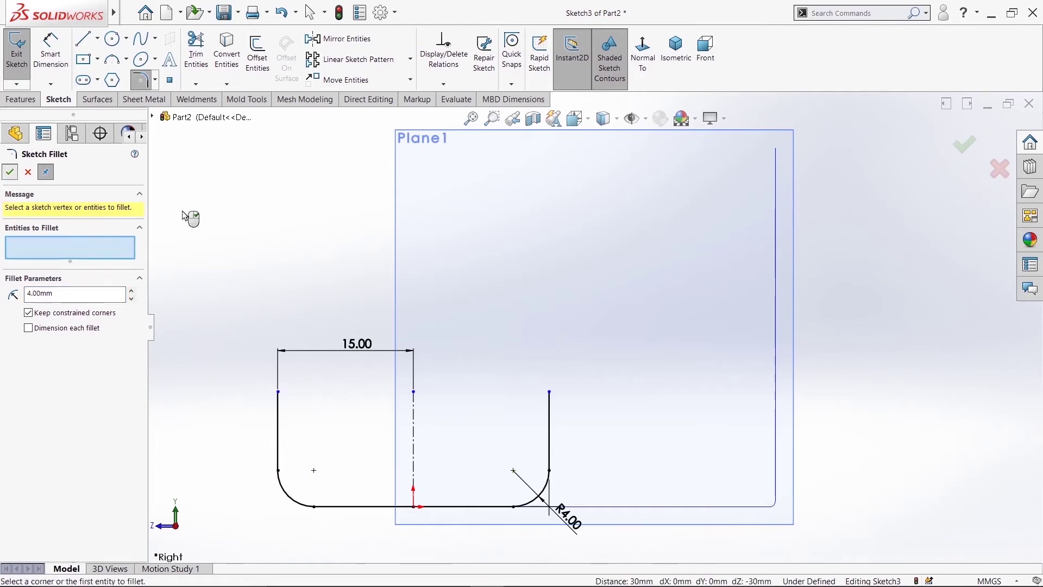
pyautogui.click(50, 49)
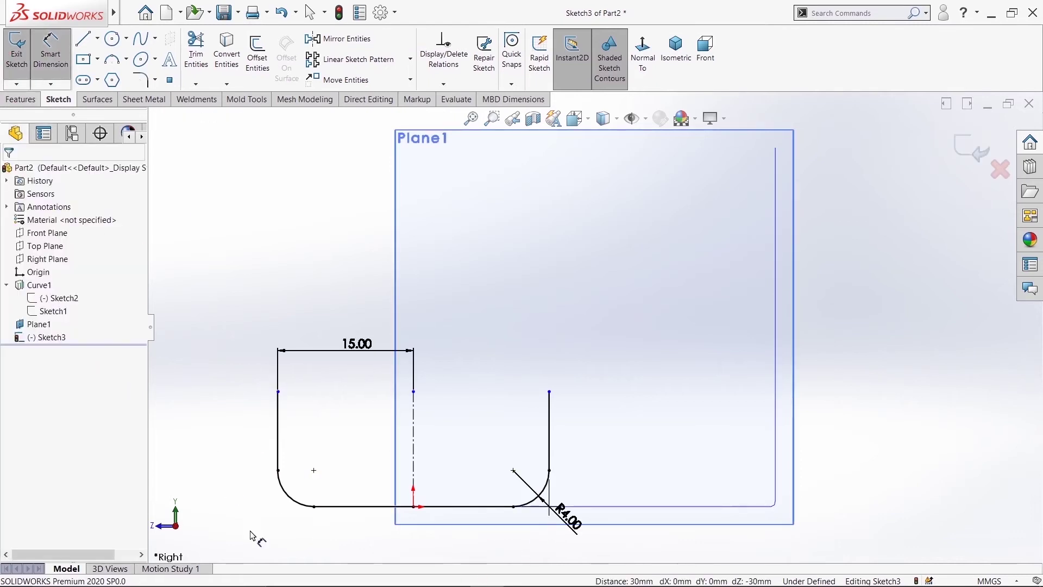
# Step: Dimension the left side of the U with a 20.00 vertical height
pyautogui.click(343, 509)
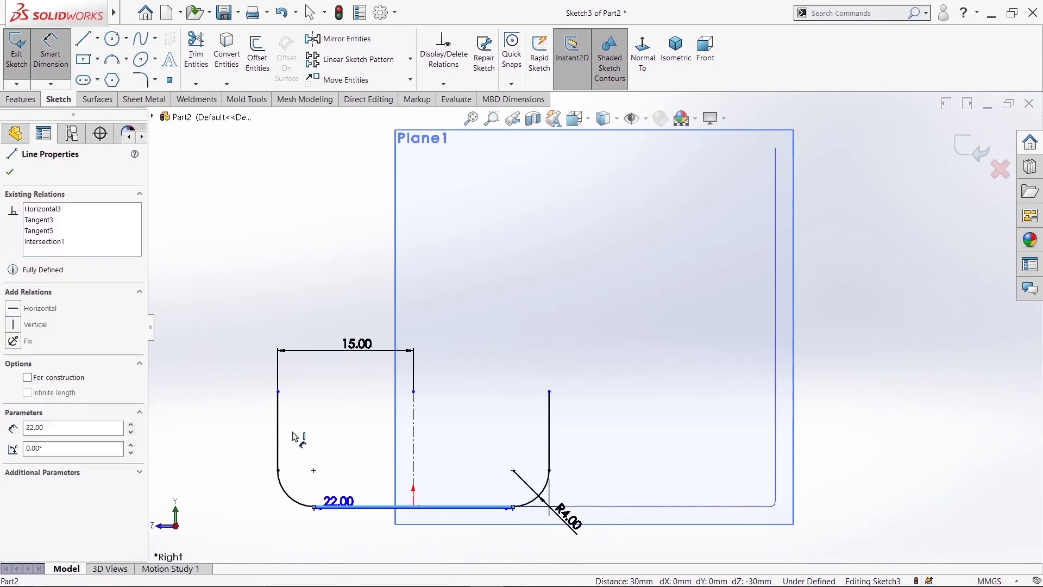
pyautogui.click(278, 391)
pyautogui.click(207, 445)
pyautogui.write('20')
pyautogui.press('Return')
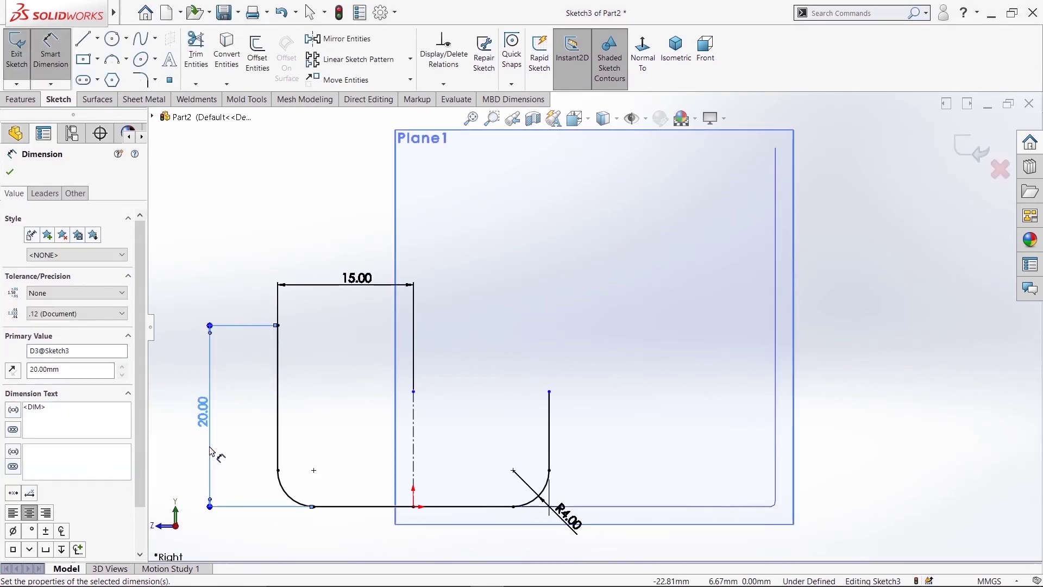
# Step: Add the matching right-side height dimension and finish dimensioning
pyautogui.click(478, 508)
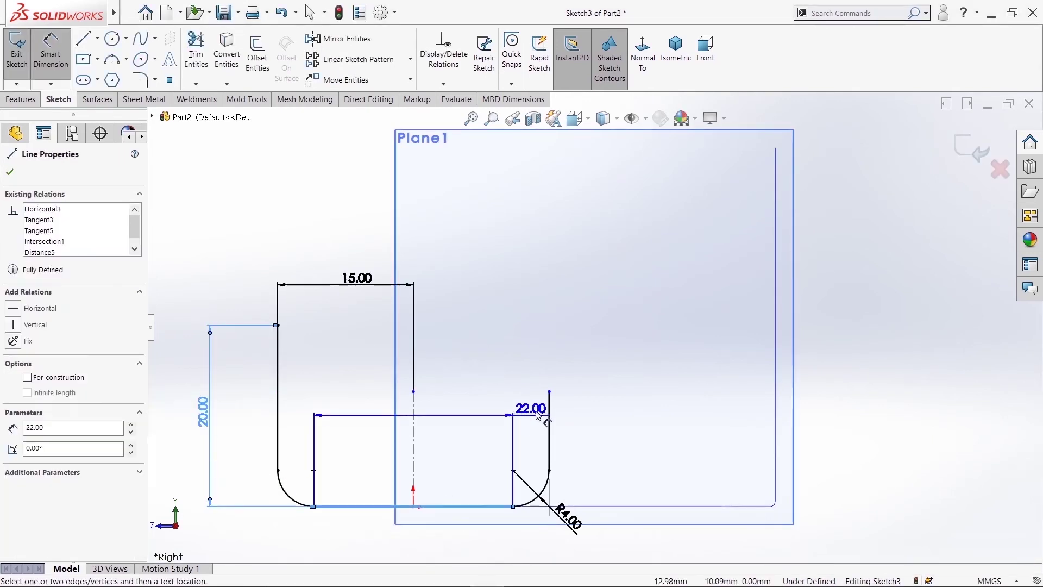
pyautogui.click(549, 391)
pyautogui.click(717, 456)
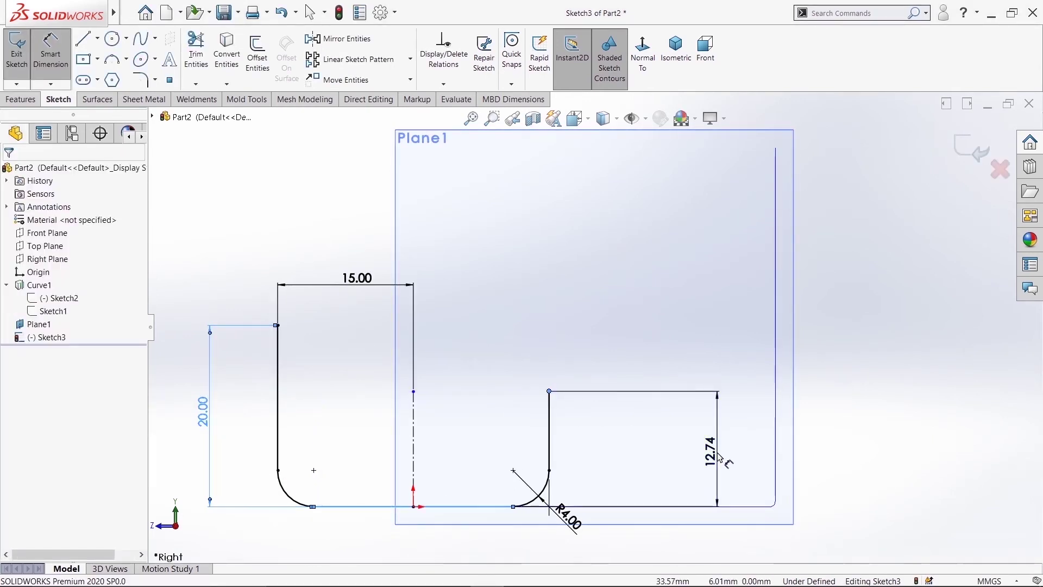
pyautogui.press('Return')
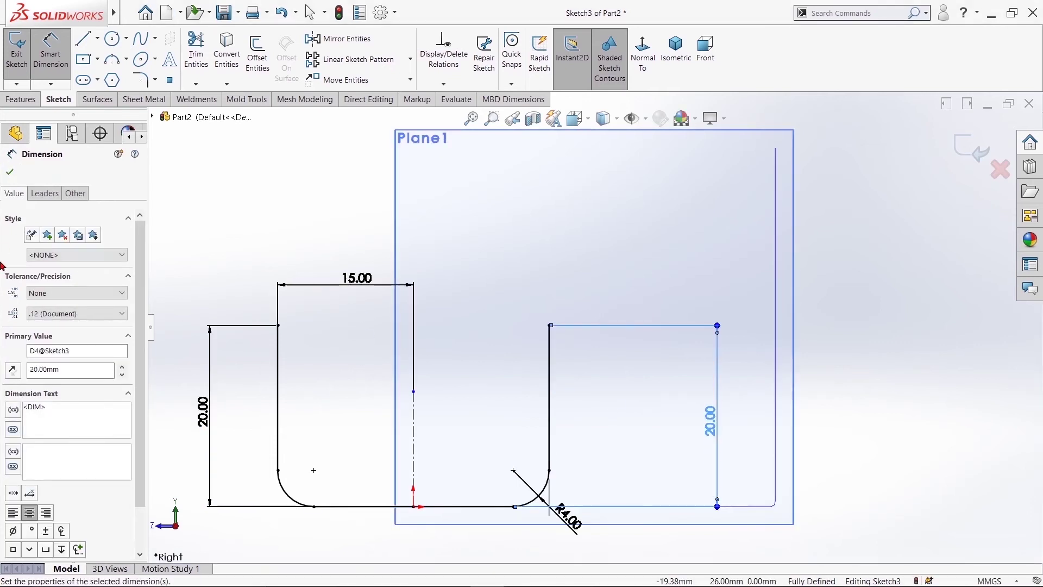
pyautogui.click(7, 173)
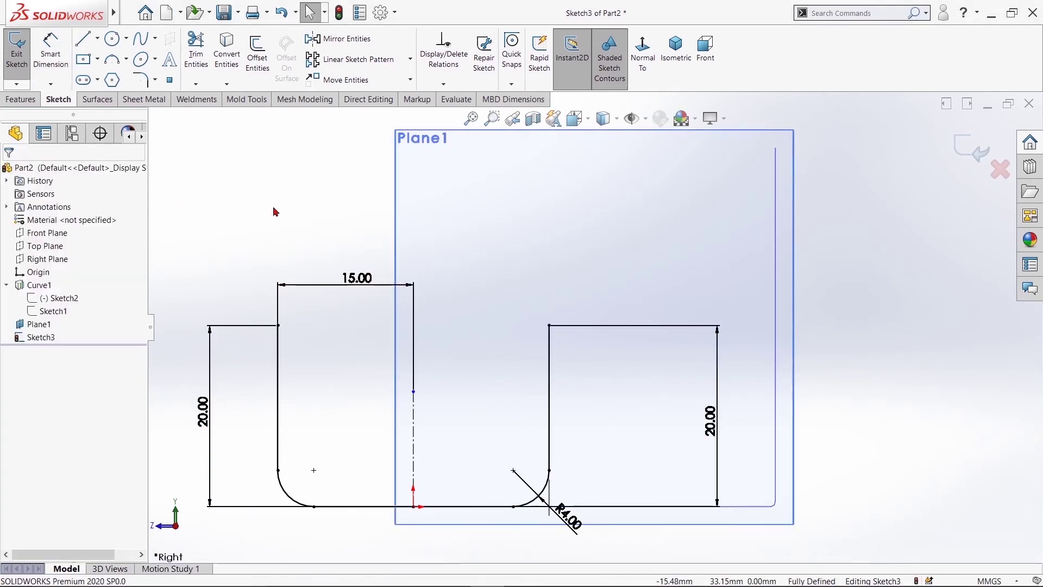
# Step: Zoom to fit the whole sketch and check the right vertical line's relations
pyautogui.press('f')
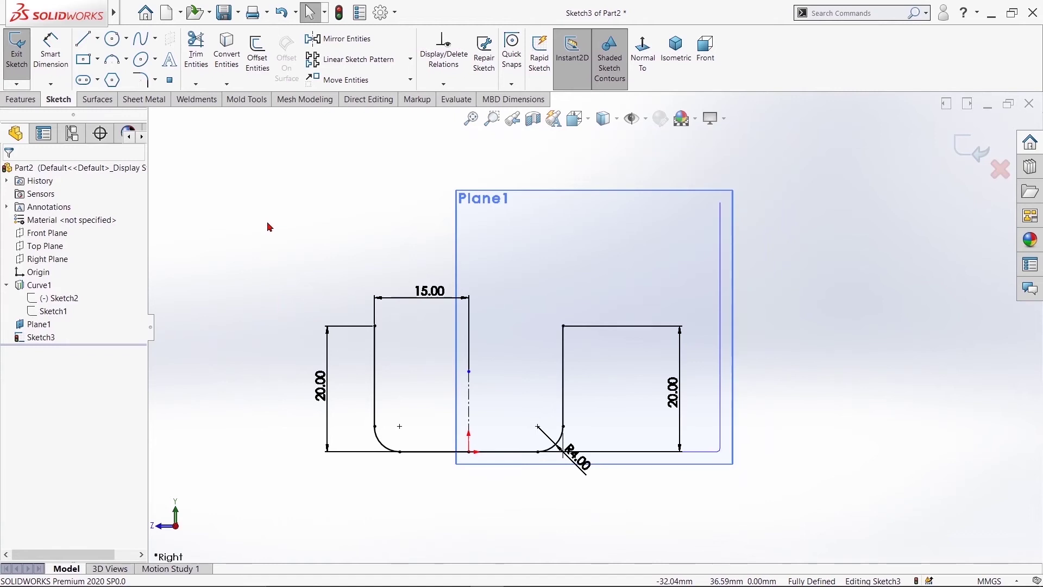
pyautogui.press('z')
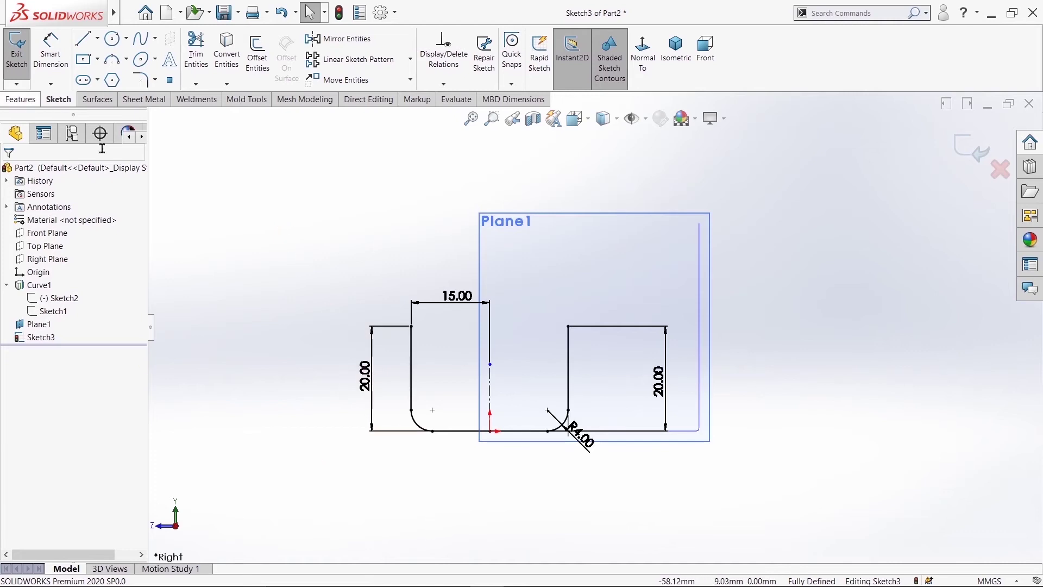
pyautogui.click(567, 361)
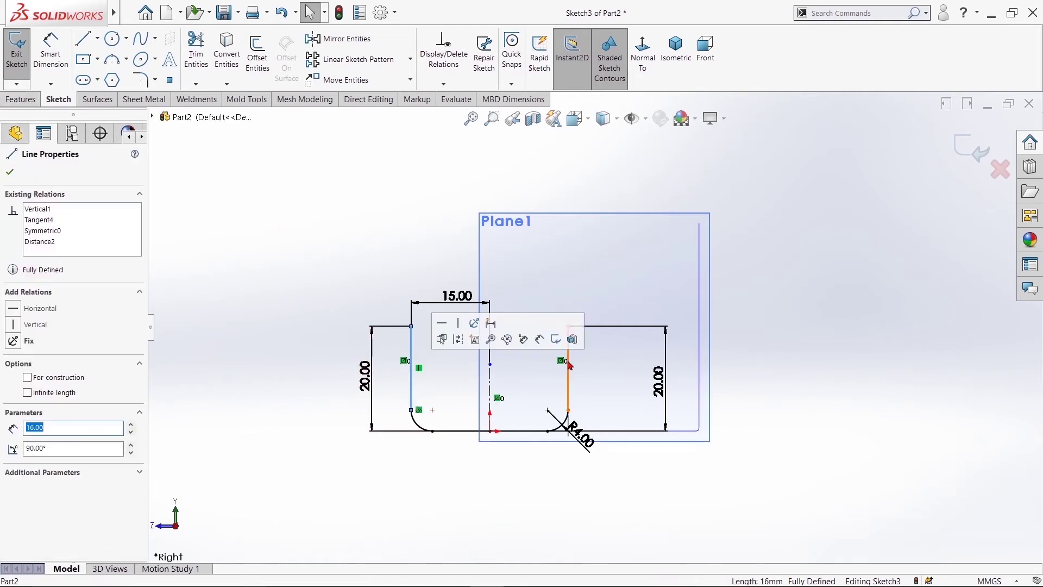
pyautogui.click(345, 202)
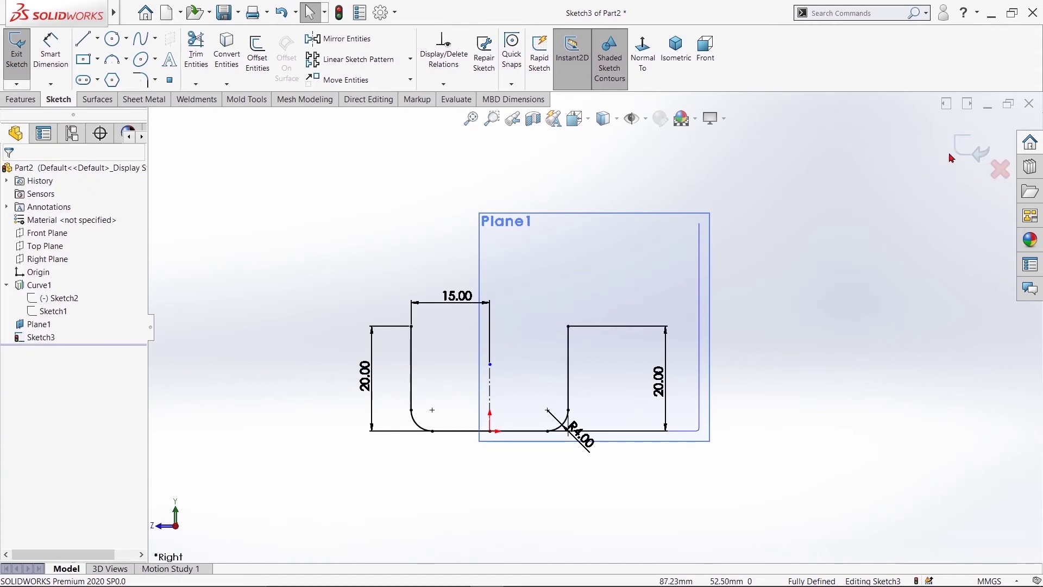
# Step: Sweep the U-shaped Sketch3 profile along Curve1 to create Surface-Sweep1
pyautogui.click(972, 150)
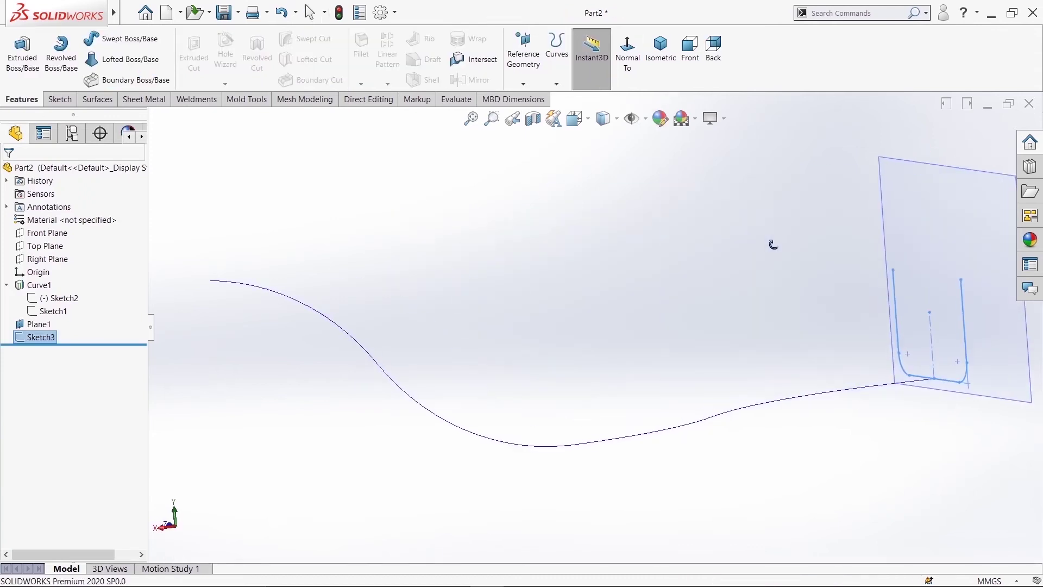
pyautogui.moveTo(801, 292); pyautogui.dragTo(378, 239, button='middle')
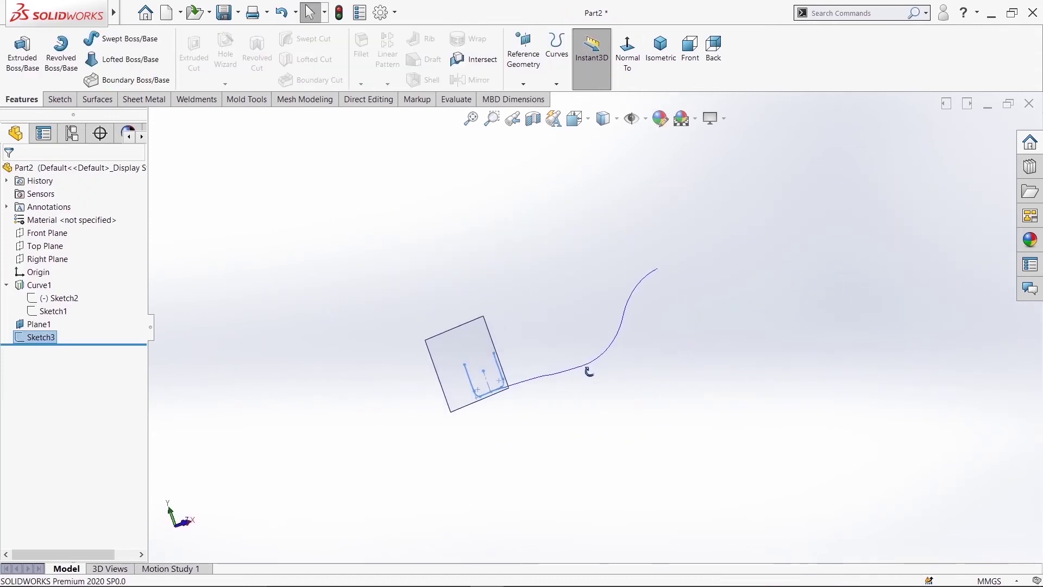
pyautogui.click(97, 100)
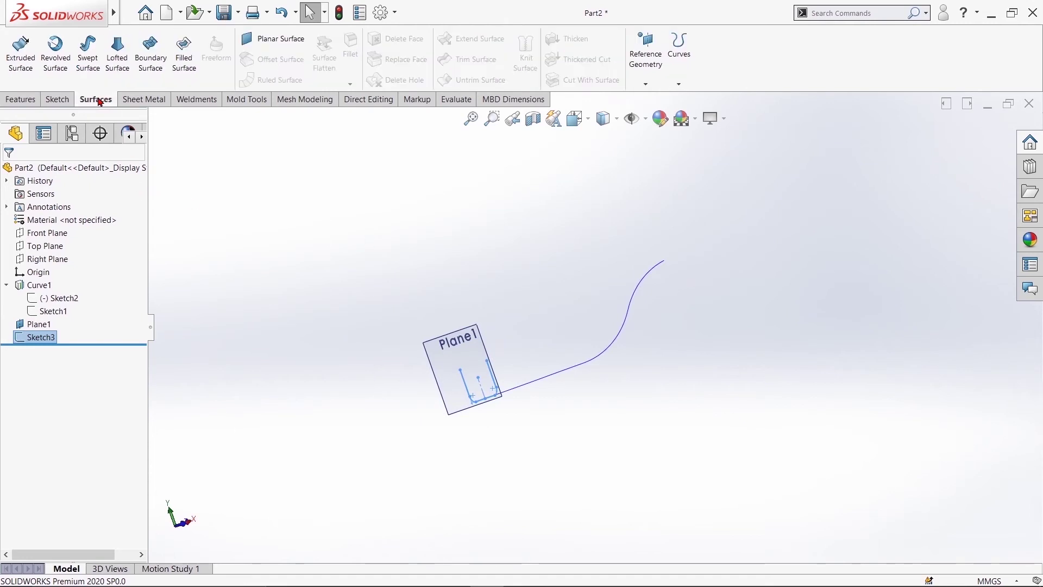
pyautogui.click(88, 56)
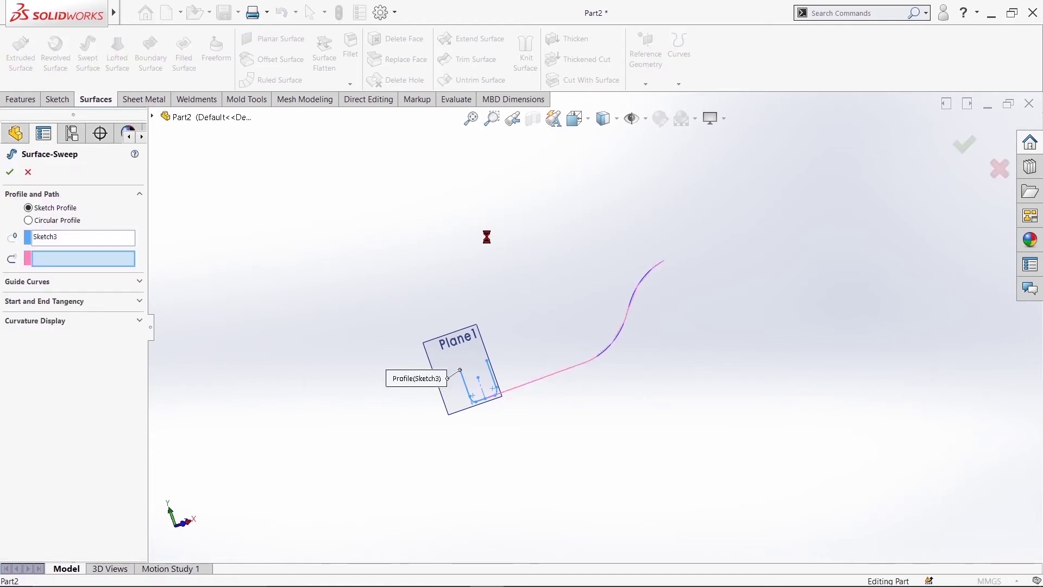
pyautogui.moveTo(465, 237)
pyautogui.mouseDown(button='middle')
pyautogui.moveTo(582, 226)
pyautogui.moveTo(547, 272)
pyautogui.moveTo(584, 413)
pyautogui.mouseUp(button='middle')
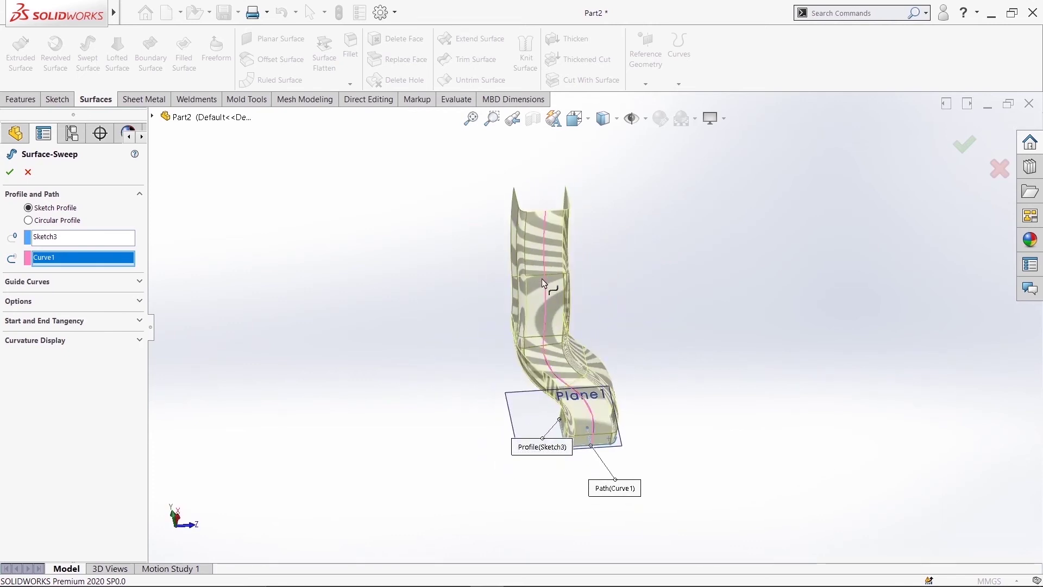
pyautogui.press('Return')
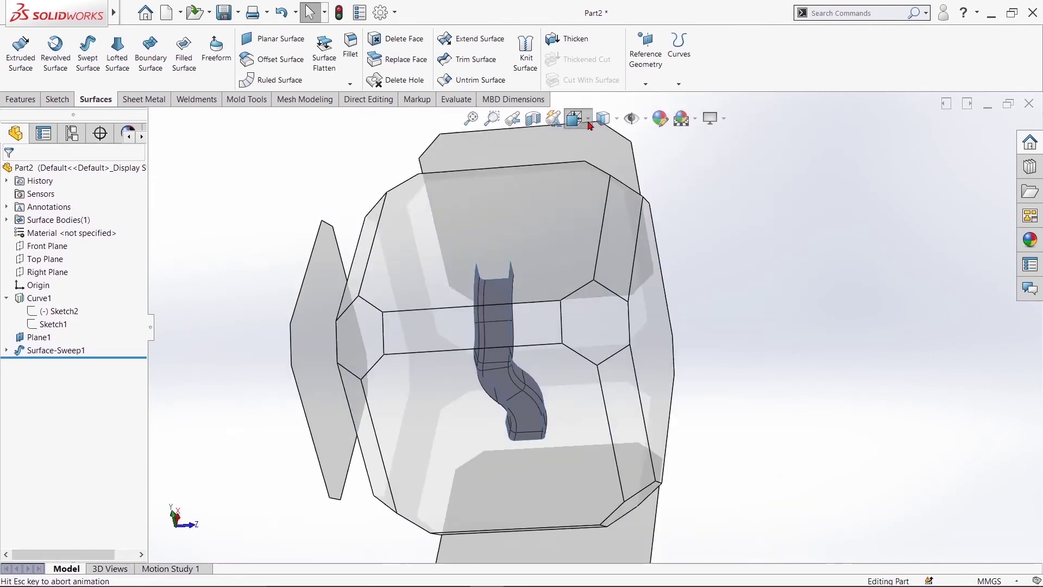
pyautogui.click(577, 118)
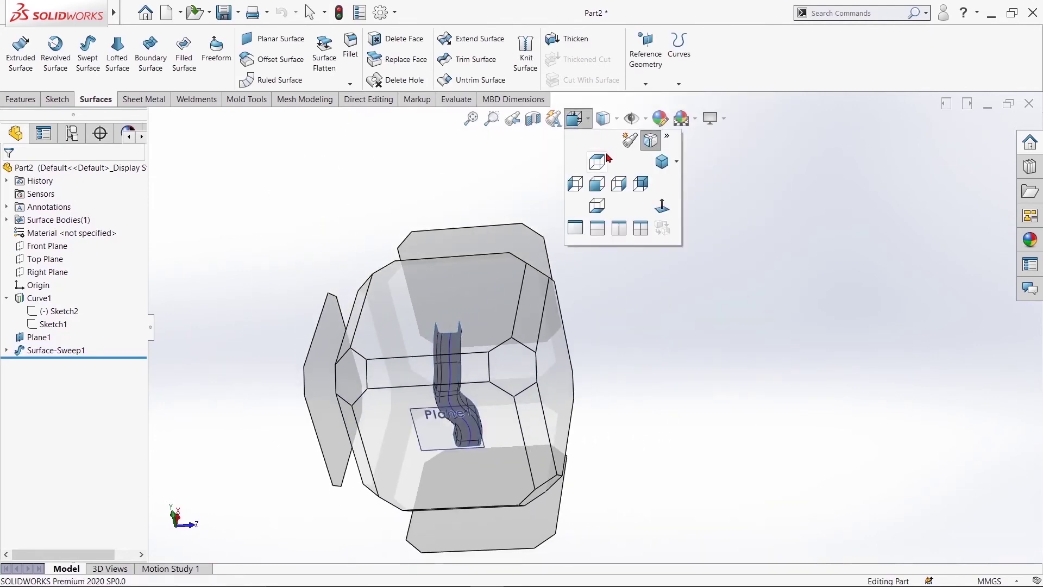
pyautogui.click(604, 158)
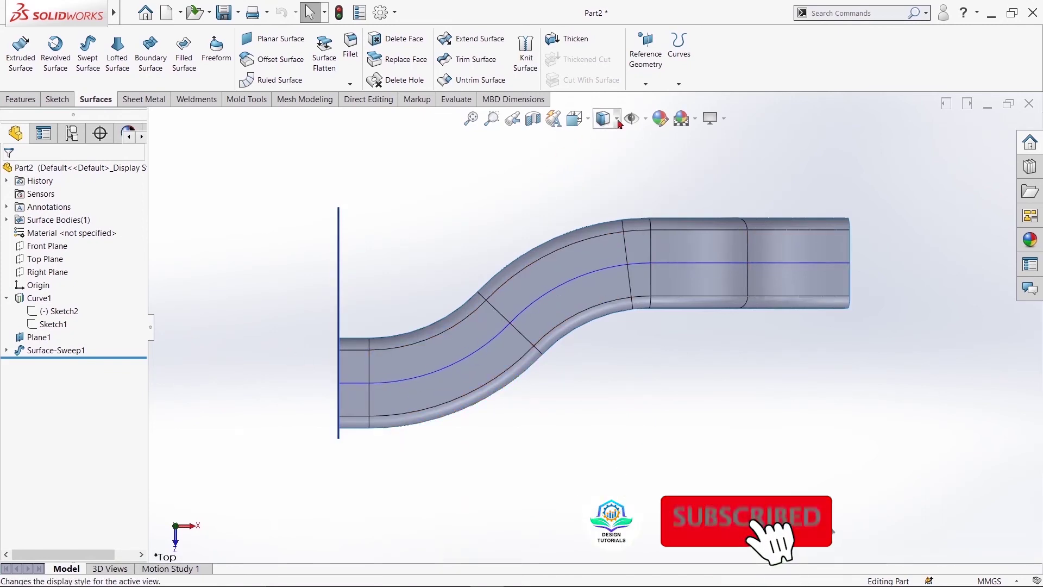
pyautogui.click(587, 121)
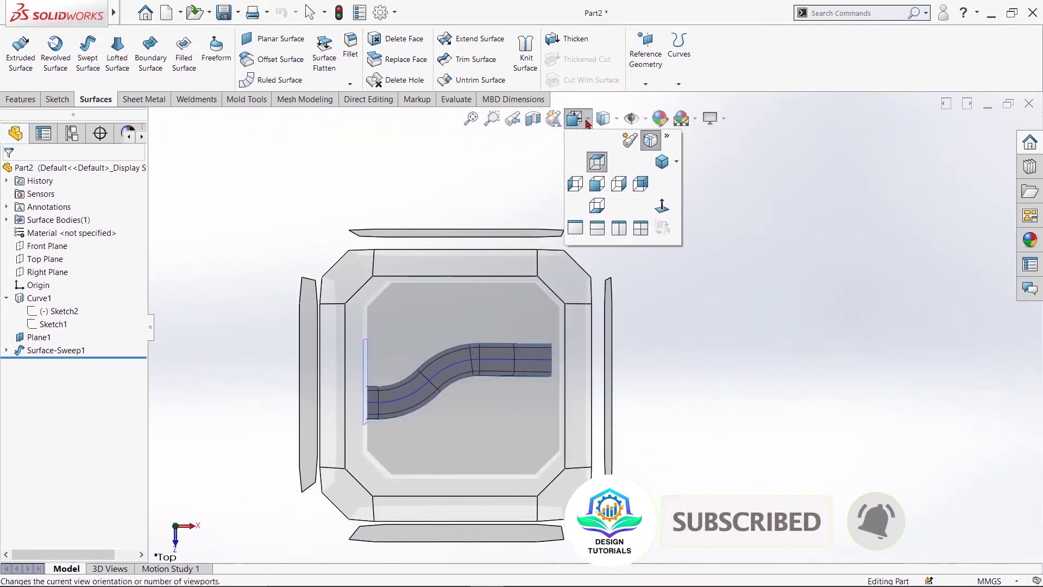
pyautogui.click(601, 185)
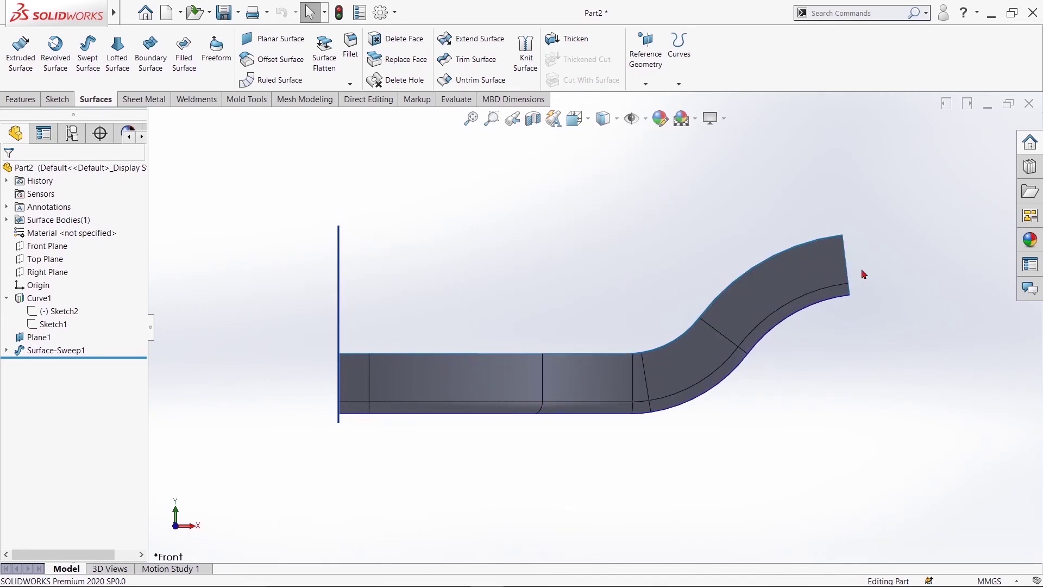
pyautogui.moveTo(709, 230); pyautogui.dragTo(775, 293, button='middle')
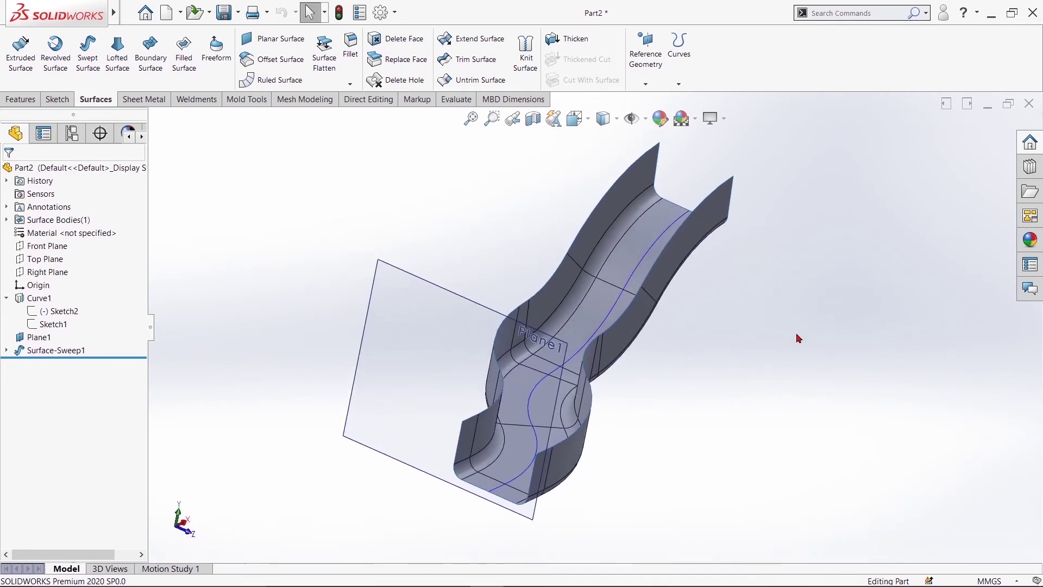
# Step: Hide the Sketch3 profile under Surface-Sweep1 while keeping the sweep visible
pyautogui.rightClick(33, 351)
pyautogui.click(41, 309)
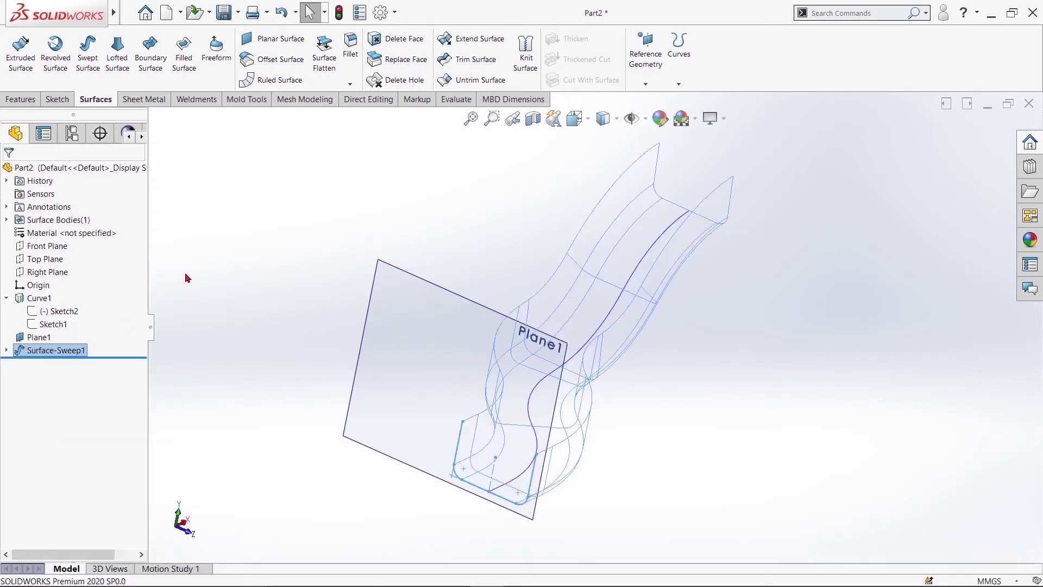
pyautogui.rightClick(60, 356)
pyautogui.click(70, 311)
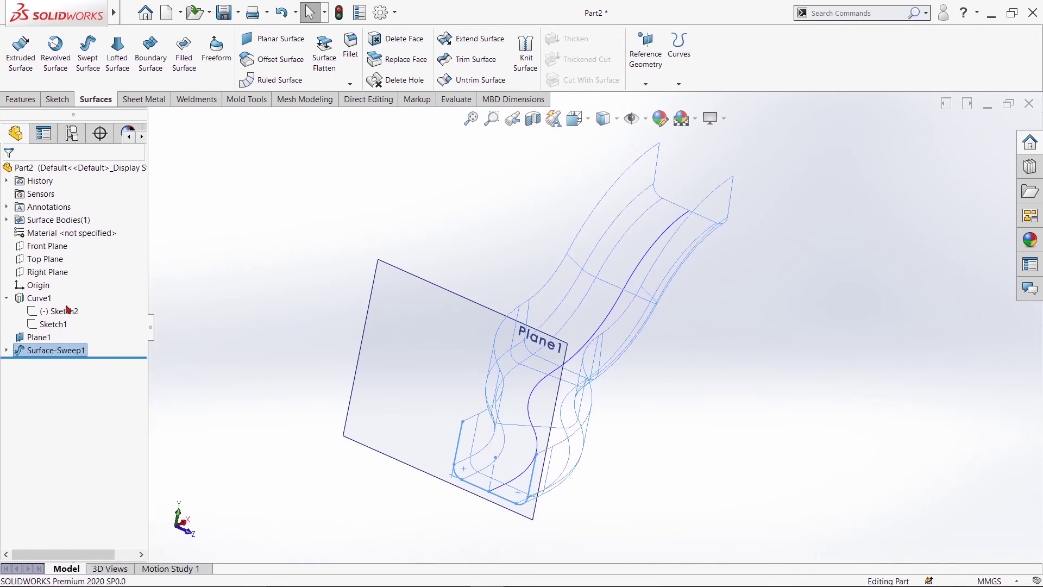
pyautogui.click(6, 351)
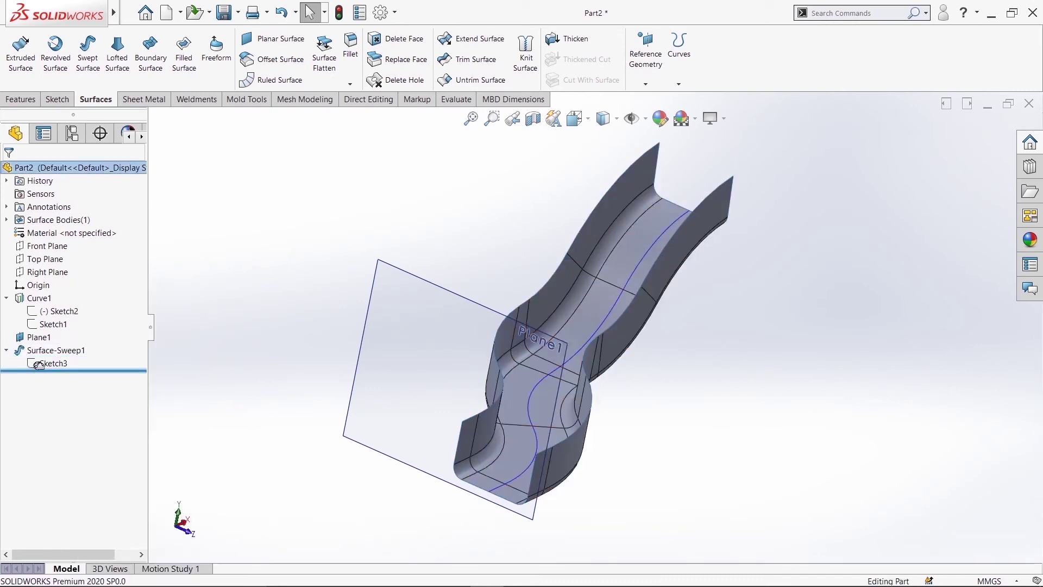
pyautogui.rightClick(52, 363)
pyautogui.click(102, 346)
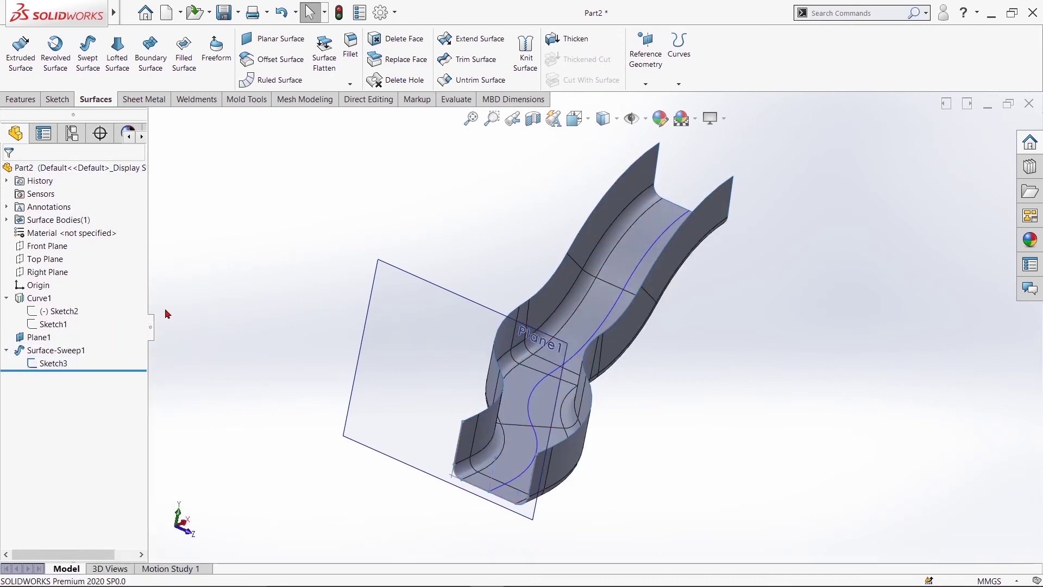
pyautogui.rightClick(57, 363)
pyautogui.click(69, 345)
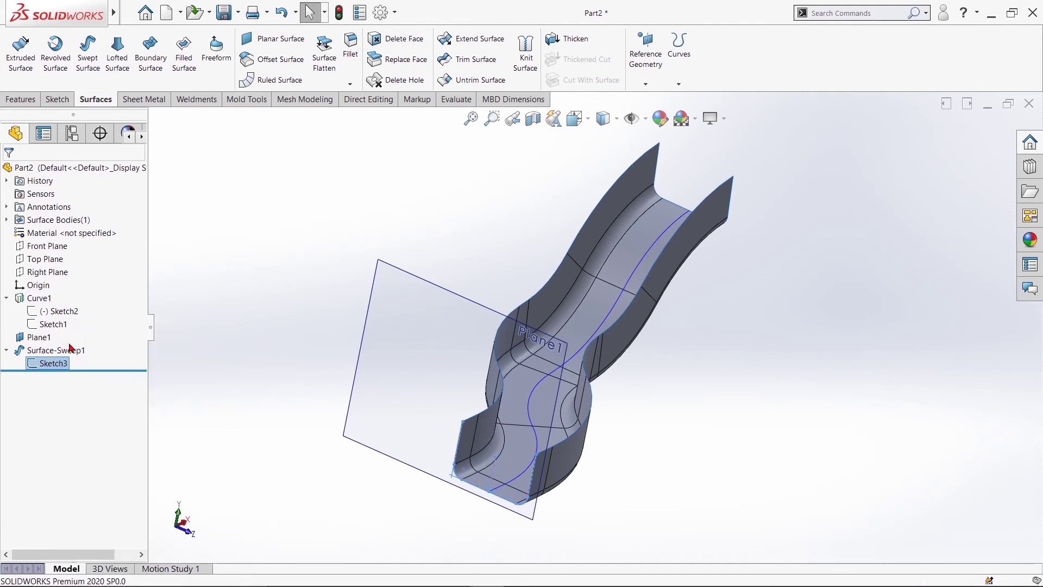
pyautogui.click(7, 351)
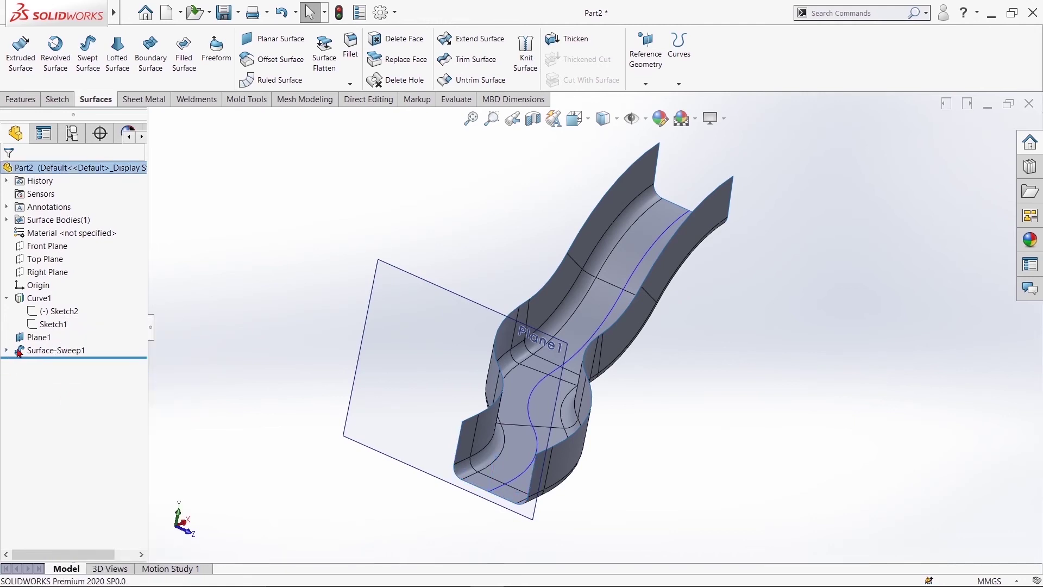
# Step: Collapse Curve1 and hide Plane1
pyautogui.click(7, 298)
pyautogui.click(39, 311)
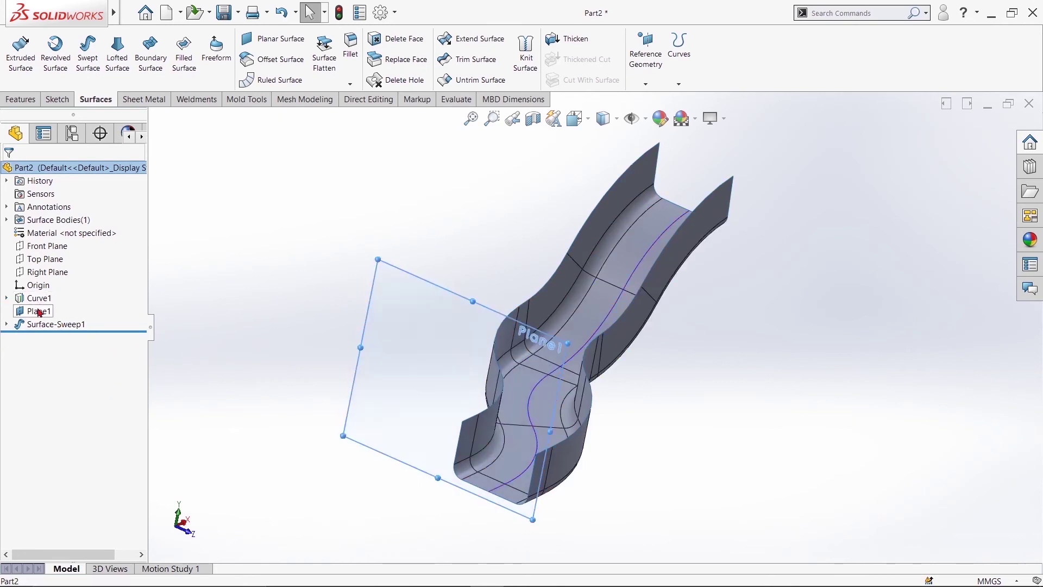
pyautogui.rightClick(39, 311)
pyautogui.click(61, 300)
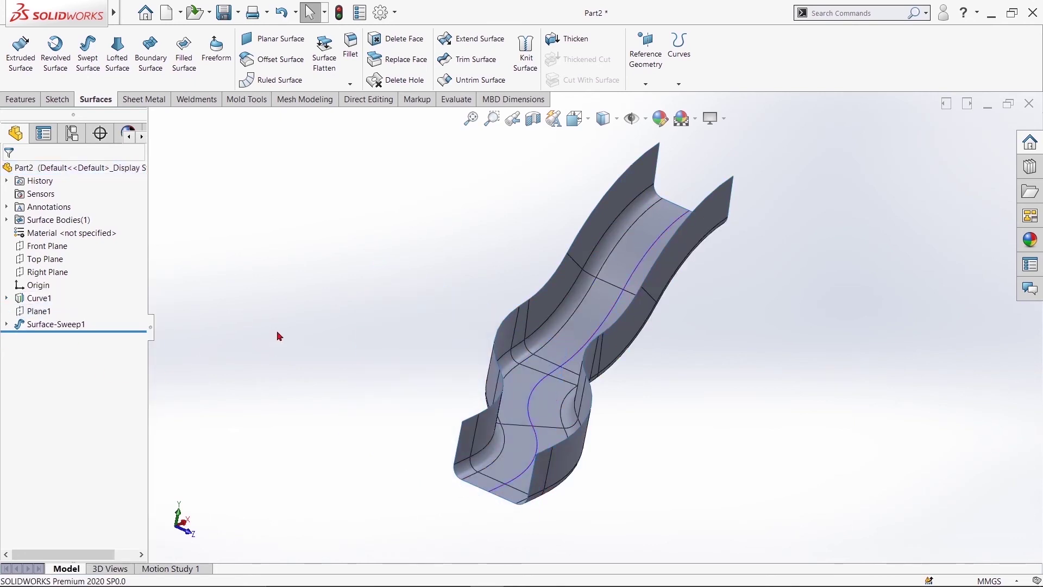
# Step: Thicken Surface-Sweep1, first previewing a 1.00 mm thickness on both sides
pyautogui.click(568, 39)
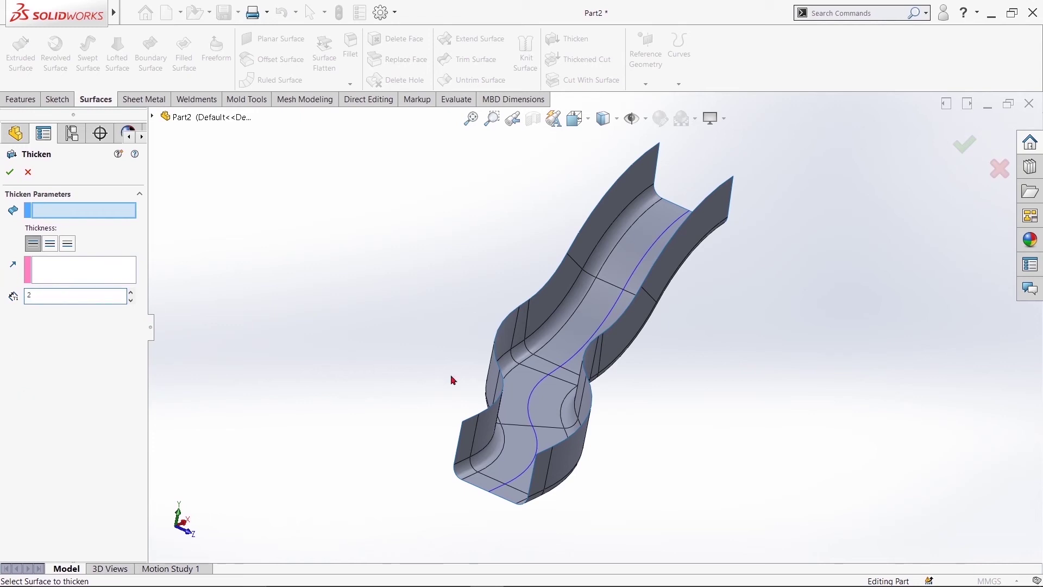
pyautogui.click(548, 422)
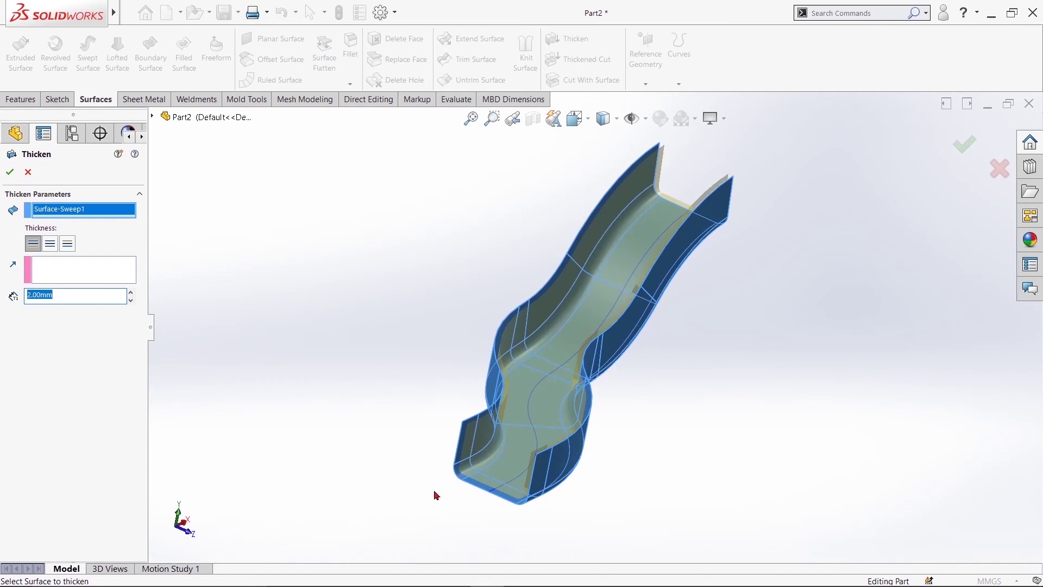
pyautogui.moveTo(437, 496); pyautogui.dragTo(404, 504, button='middle')
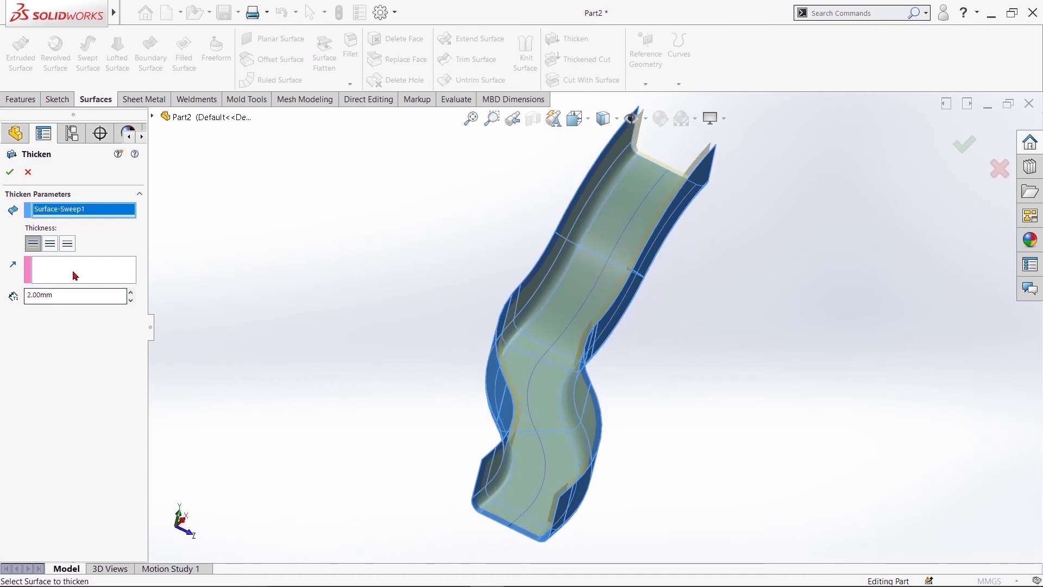
pyautogui.click(69, 246)
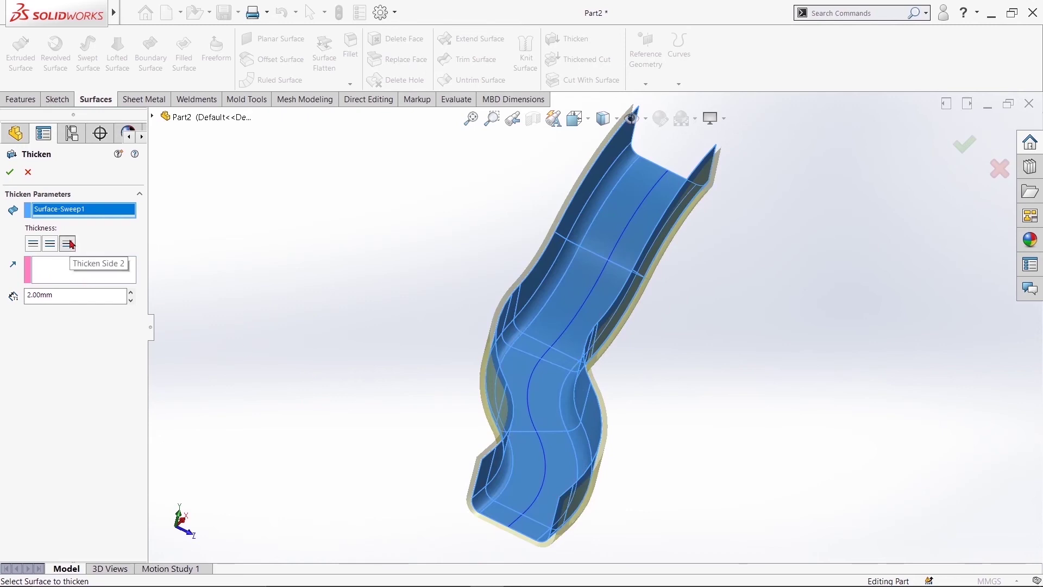
pyautogui.click(51, 244)
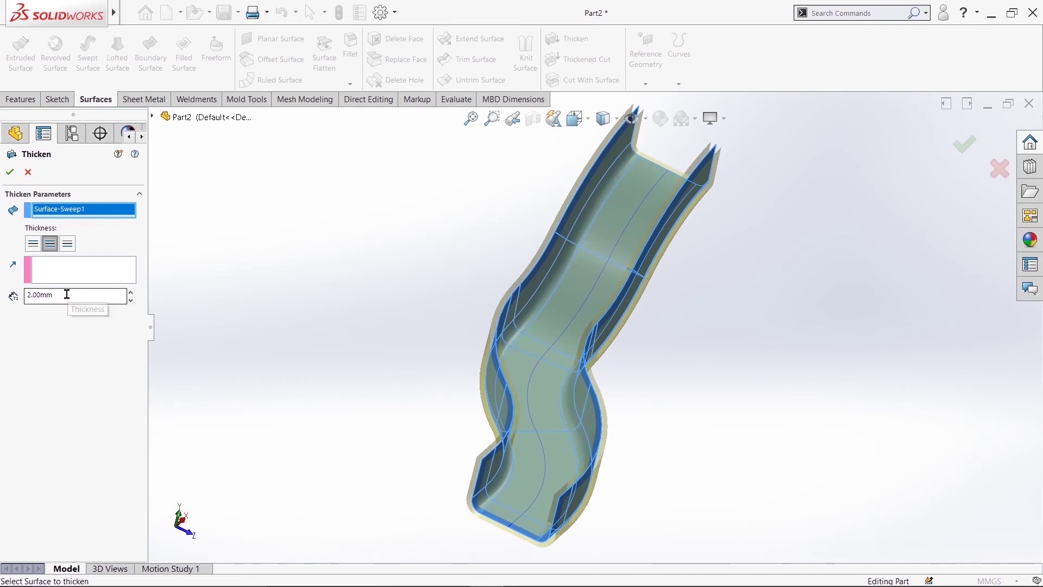
pyautogui.moveTo(67, 294); pyautogui.dragTo(10, 293)
pyautogui.write('1')
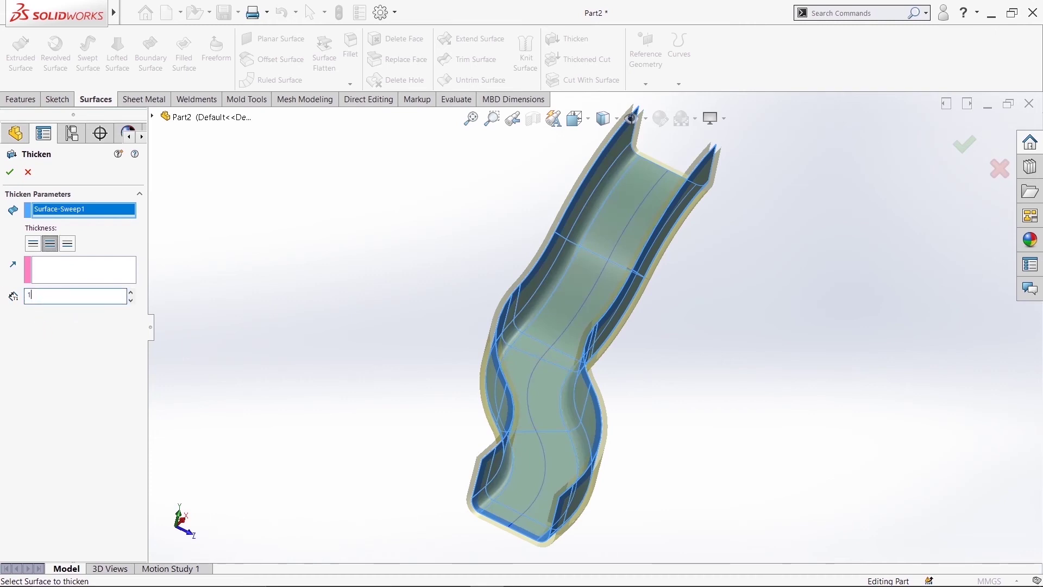
pyautogui.press('Return')
# Step: Switch the thickness to 2.00 mm on Side 2 and inspect the preview
pyautogui.moveTo(289, 384)
pyautogui.mouseDown(button='middle')
pyautogui.moveTo(326, 331)
pyautogui.moveTo(321, 301)
pyautogui.moveTo(288, 284)
pyautogui.mouseUp(button='middle')
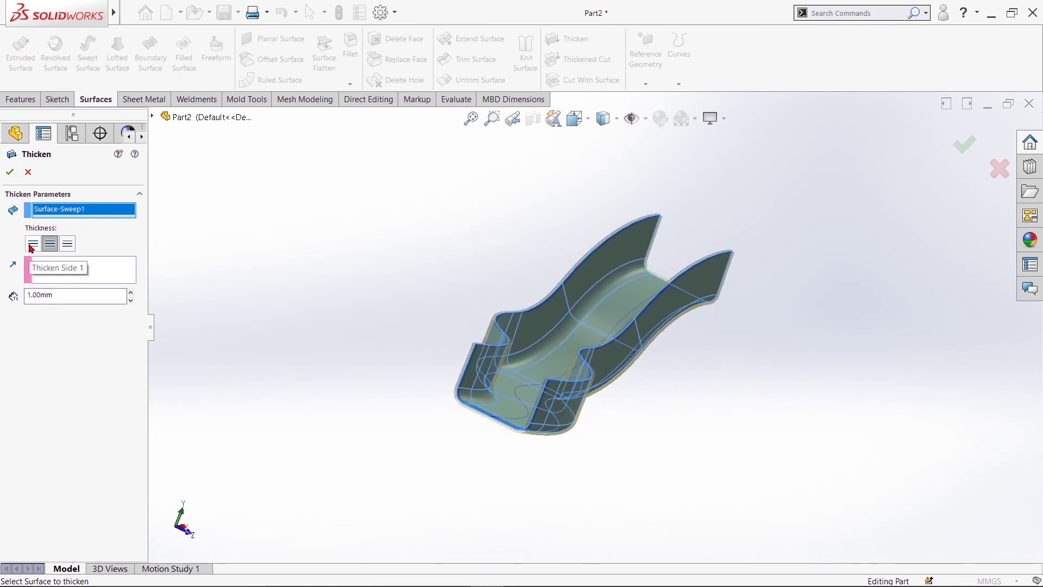
pyautogui.click(31, 248)
pyautogui.click(68, 243)
pyautogui.write('2')
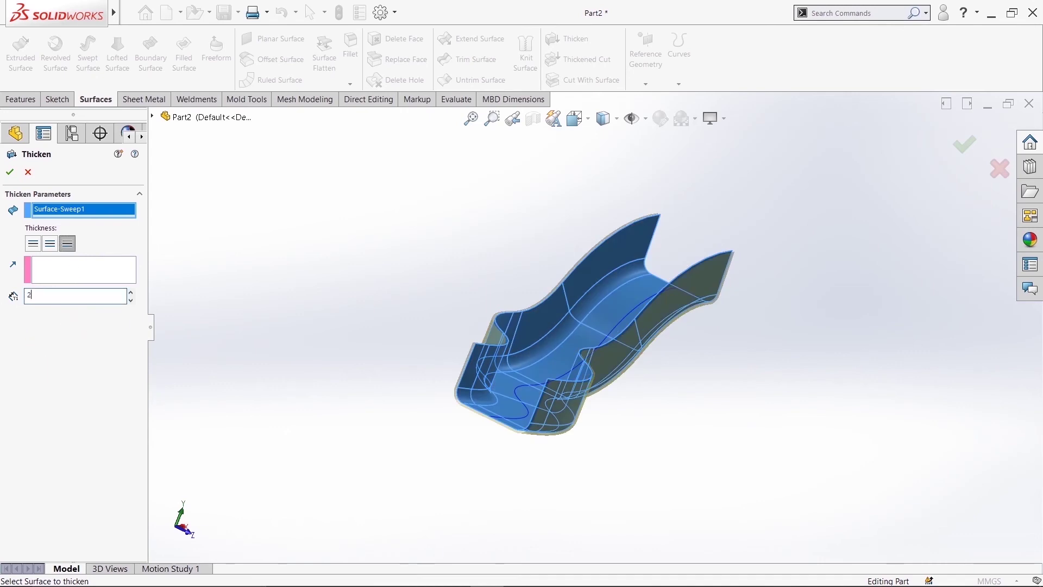
pyautogui.press('Return')
pyautogui.moveTo(338, 430); pyautogui.dragTo(294, 414, button='middle')
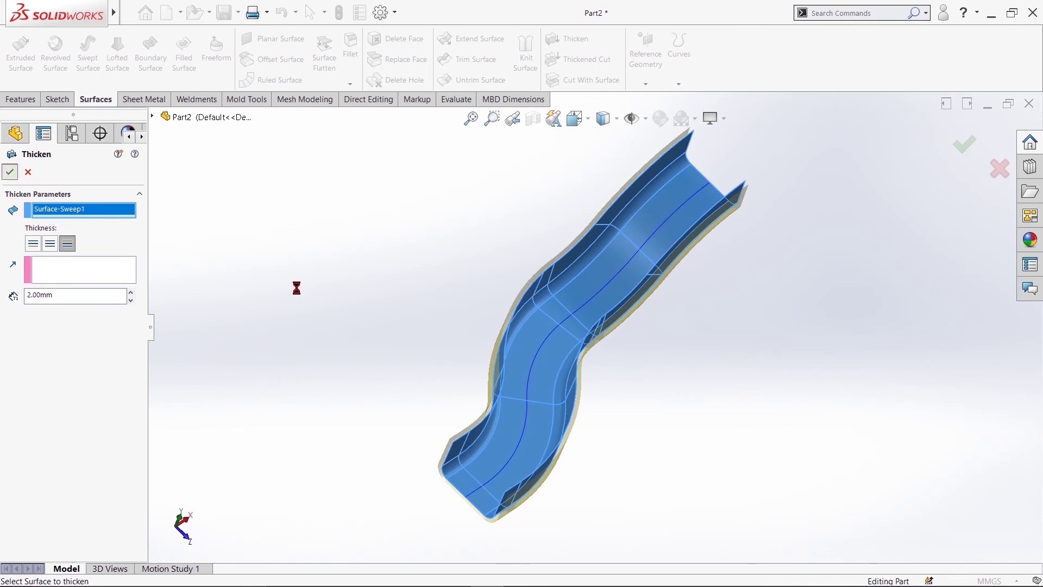
pyautogui.moveTo(298, 334)
pyautogui.mouseDown(button='middle')
pyautogui.moveTo(232, 186)
pyautogui.moveTo(275, 333)
pyautogui.moveTo(354, 415)
pyautogui.moveTo(258, 404)
pyautogui.moveTo(242, 363)
pyautogui.mouseUp(button='middle')
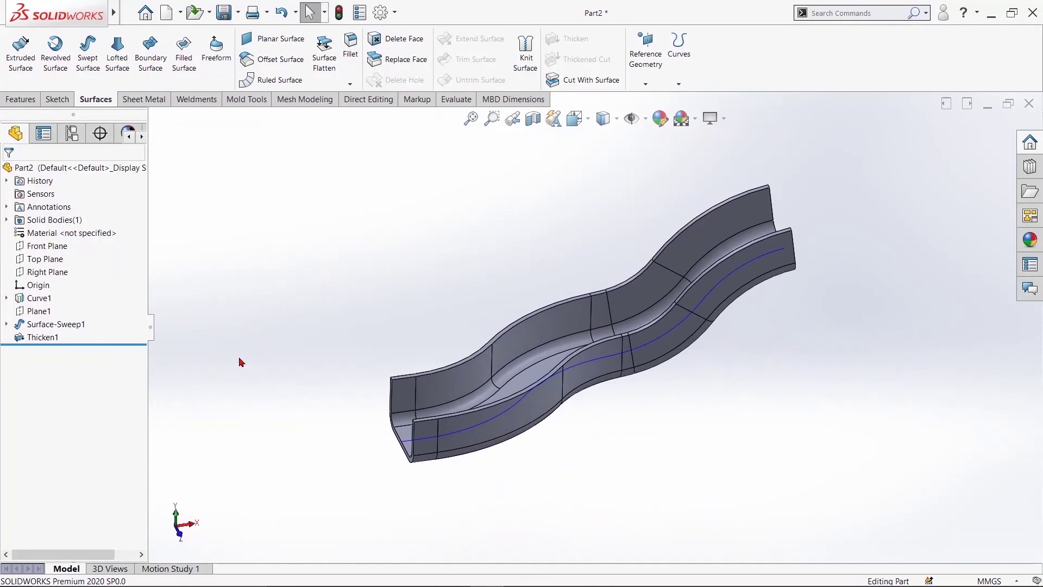
pyautogui.rightClick(47, 326)
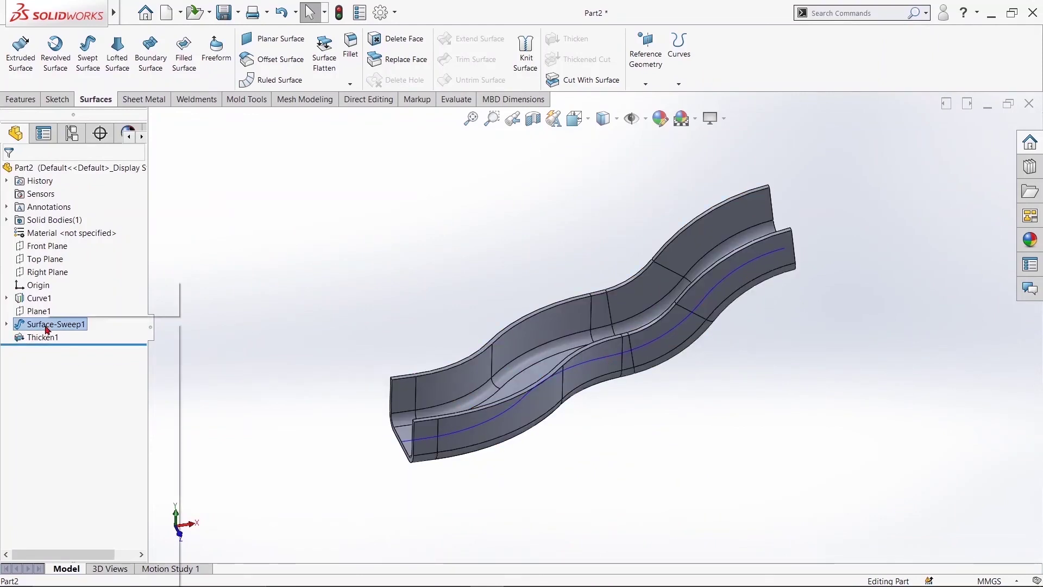
pyautogui.click(55, 311)
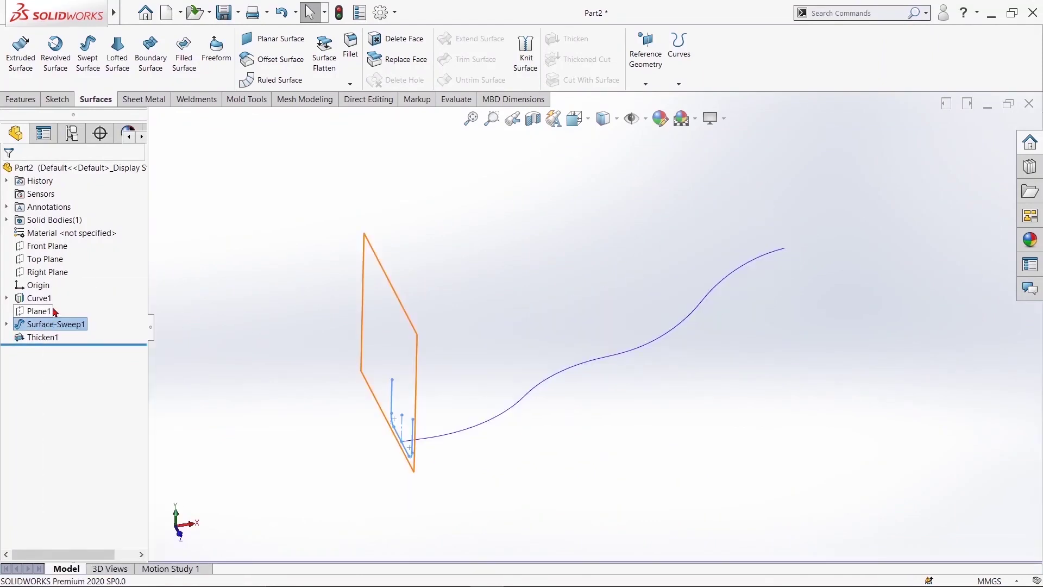
pyautogui.rightClick(60, 325)
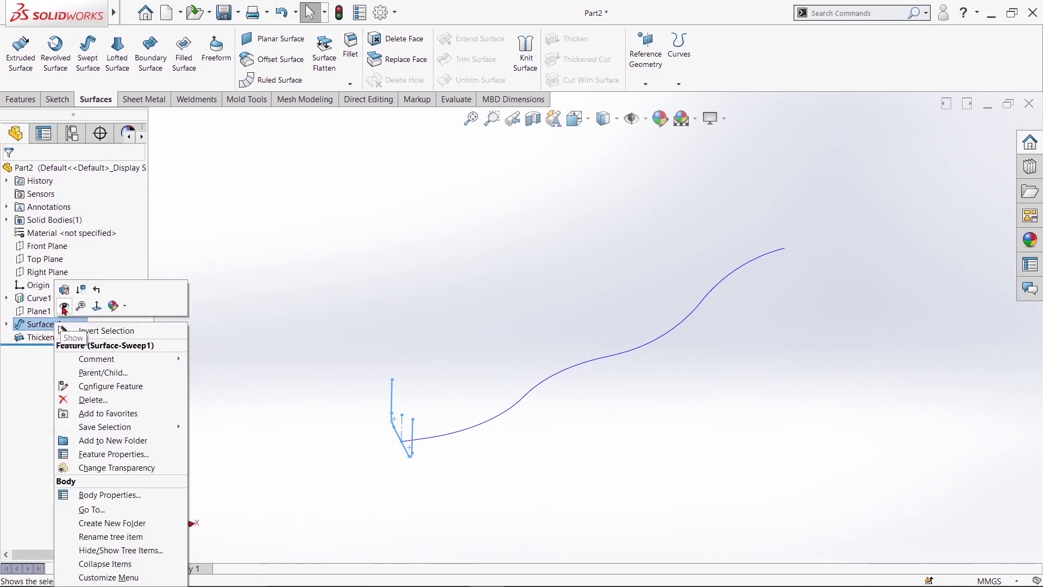
pyautogui.click(64, 307)
pyautogui.moveTo(307, 311)
pyautogui.mouseDown(button='middle')
pyautogui.moveTo(386, 333)
pyautogui.moveTo(277, 250)
pyautogui.moveTo(333, 243)
pyautogui.mouseUp(button='middle')
pyautogui.press('f')
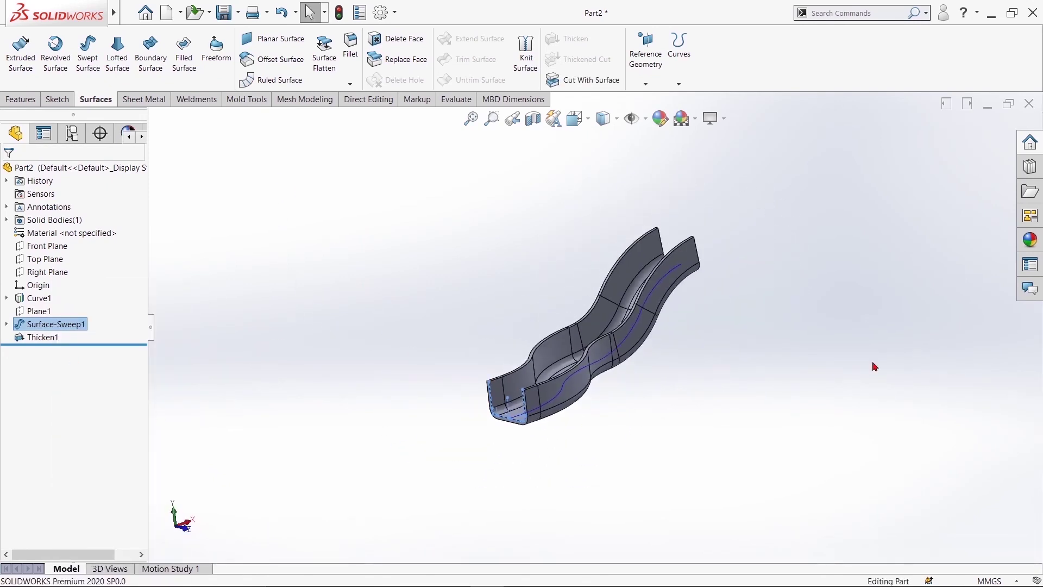
# Step: Try the chromium plate metal appearance on the slide model
pyautogui.click(1030, 240)
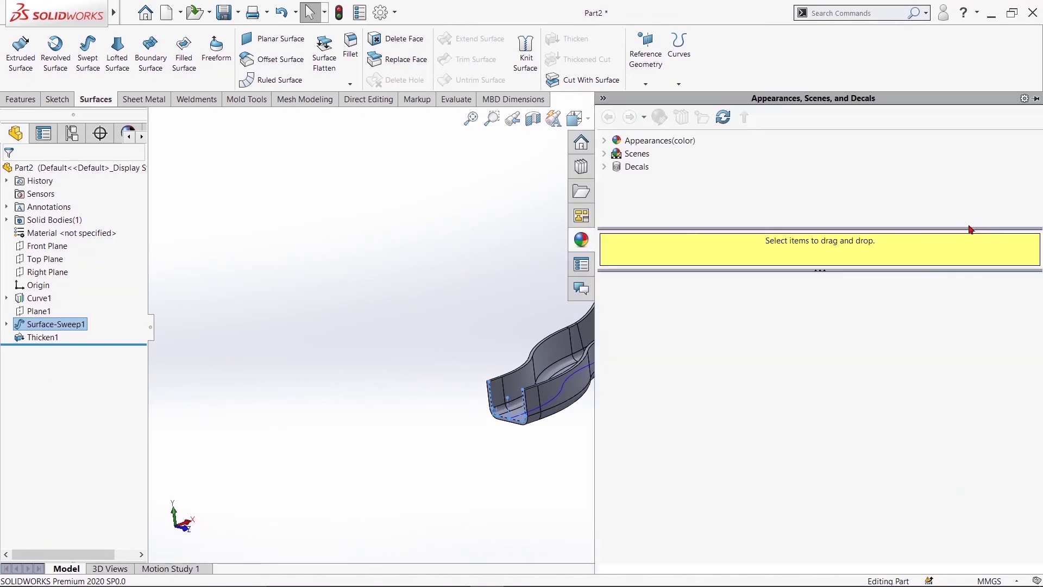
pyautogui.click(617, 140)
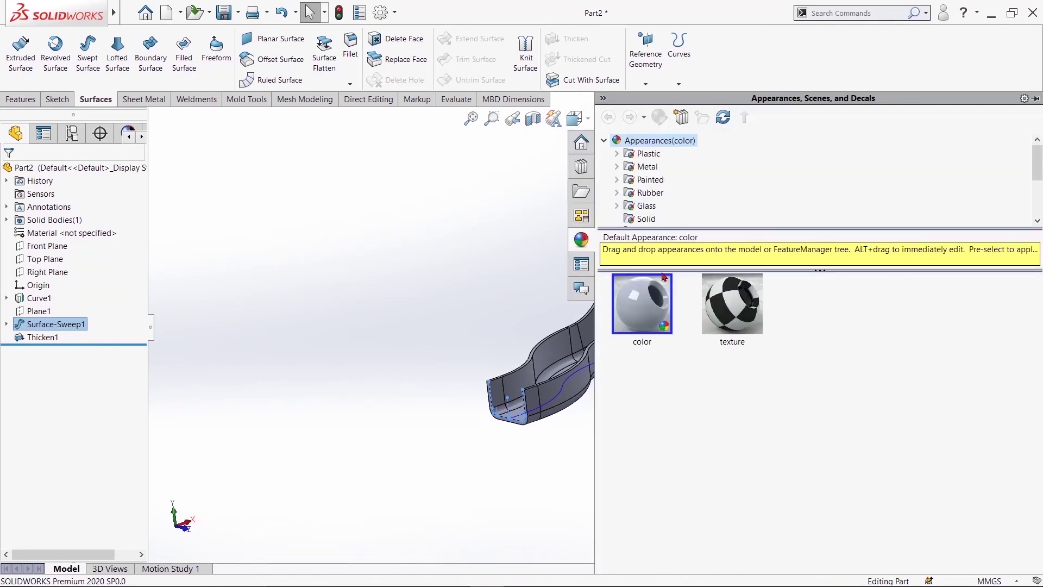
pyautogui.click(646, 172)
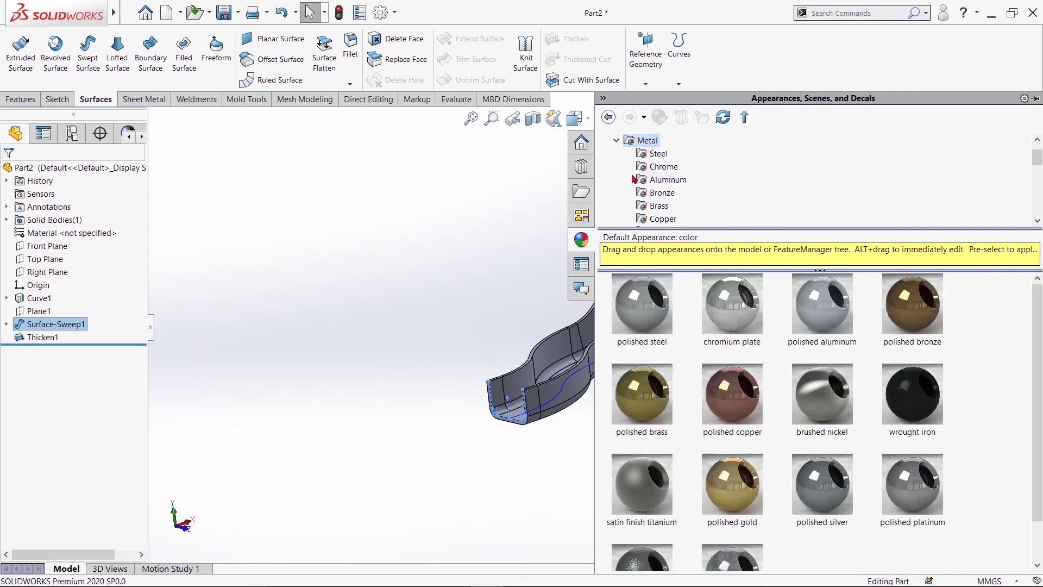
pyautogui.click(724, 319)
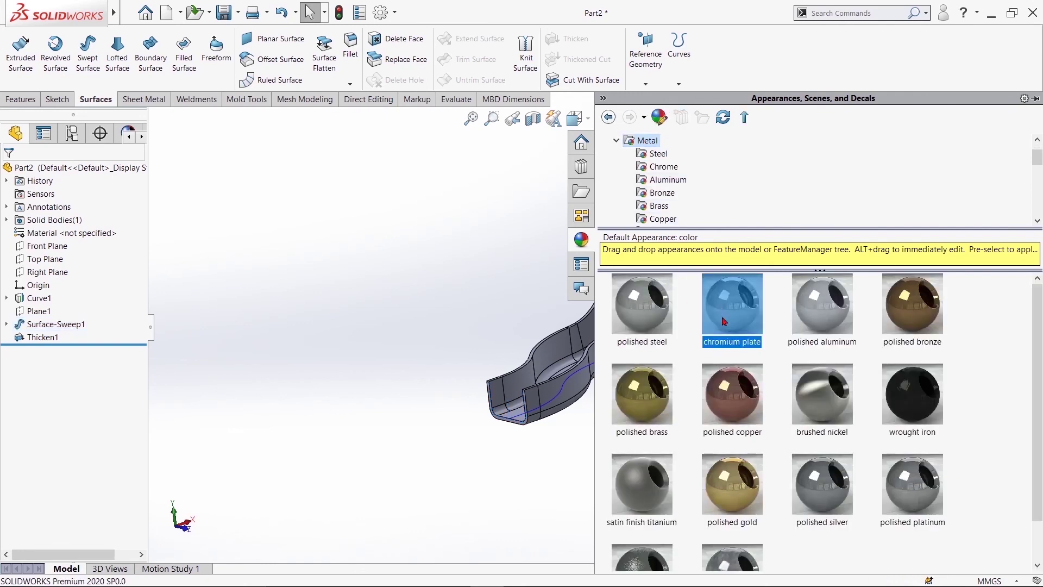
pyautogui.moveTo(596, 328); pyautogui.dragTo(554, 388)
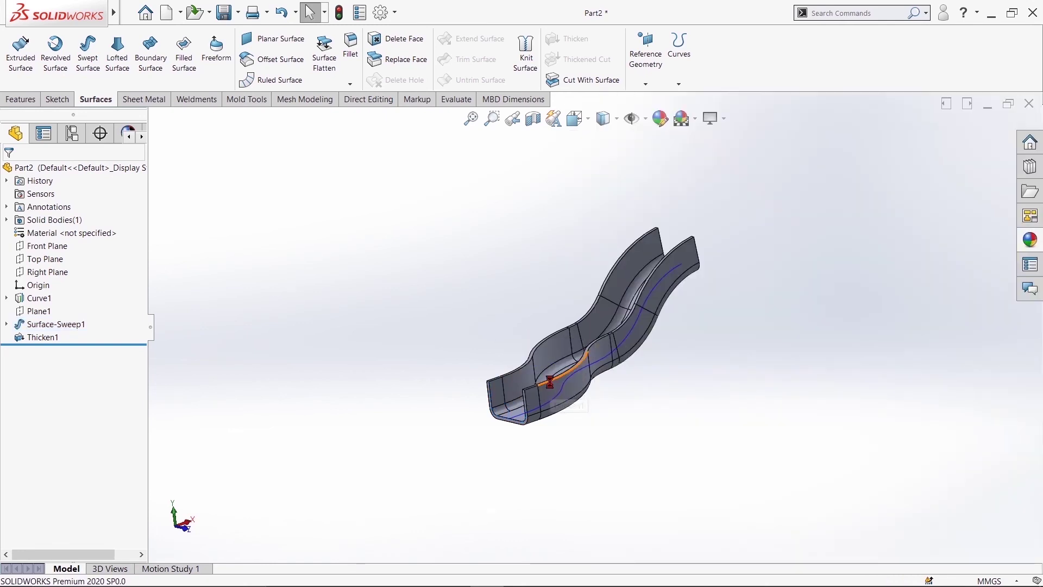
pyautogui.moveTo(780, 406)
pyautogui.mouseDown(button='middle')
pyautogui.moveTo(748, 396)
pyautogui.moveTo(989, 308)
pyautogui.mouseUp(button='middle')
# Step: Apply polished brass to the whole body after briefly trying polished copper
pyautogui.click(1038, 240)
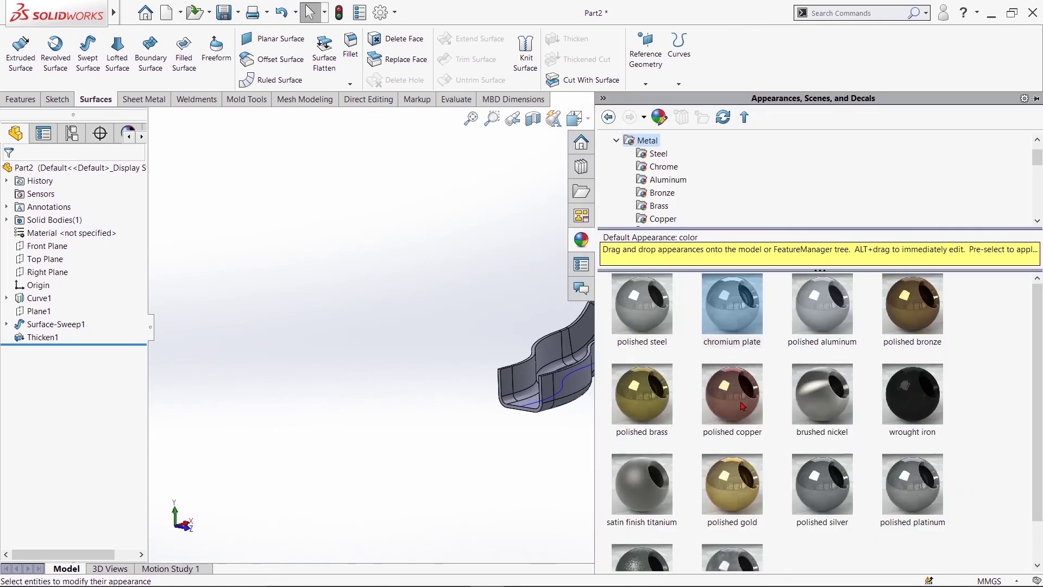
pyautogui.moveTo(743, 407); pyautogui.dragTo(549, 342)
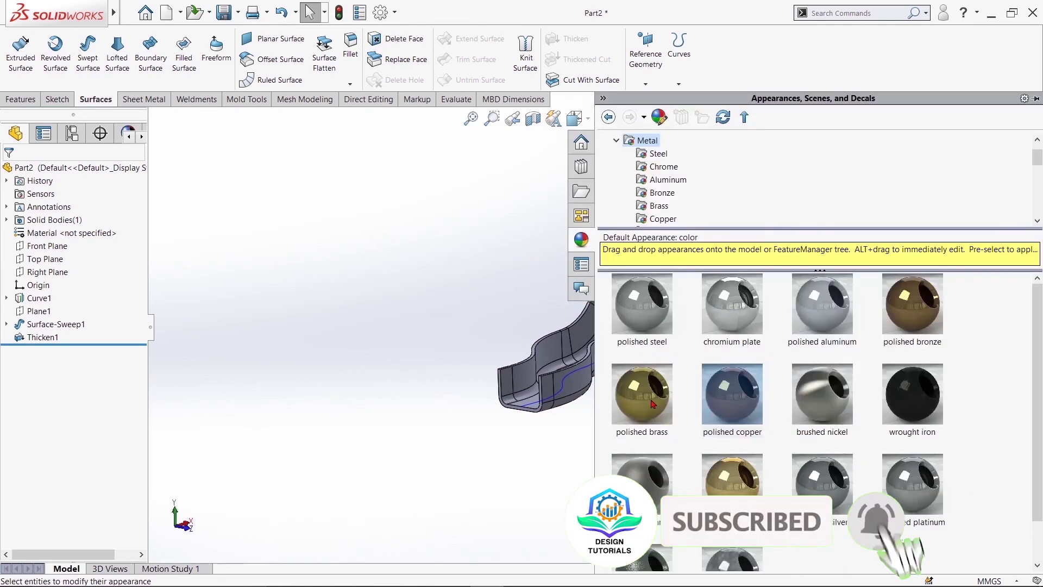
pyautogui.moveTo(652, 403); pyautogui.dragTo(550, 353)
pyautogui.click(550, 354)
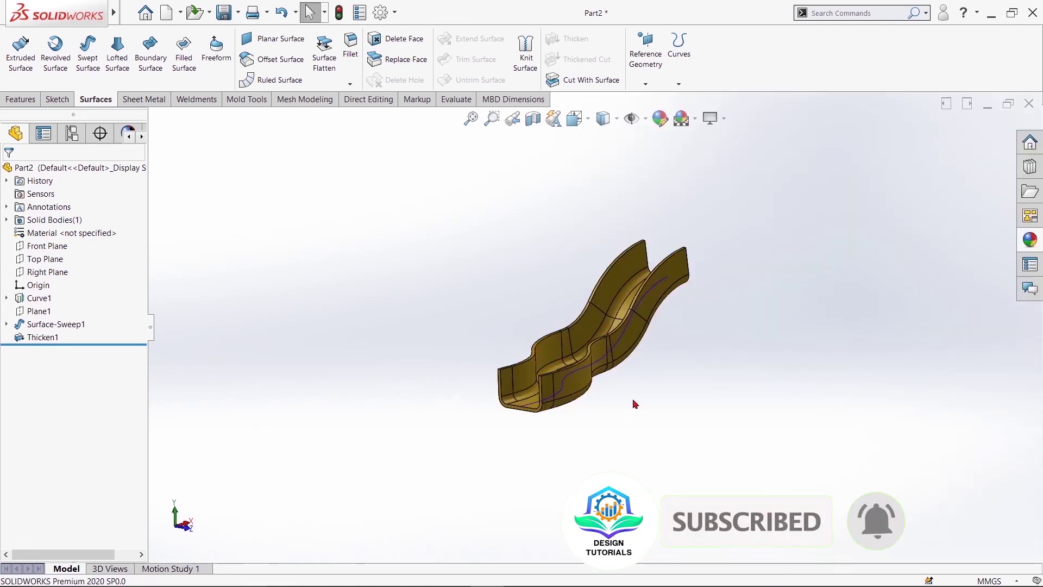
pyautogui.moveTo(744, 437)
pyautogui.mouseDown(button='middle')
pyautogui.moveTo(754, 431)
pyautogui.moveTo(720, 438)
pyautogui.mouseUp(button='middle')
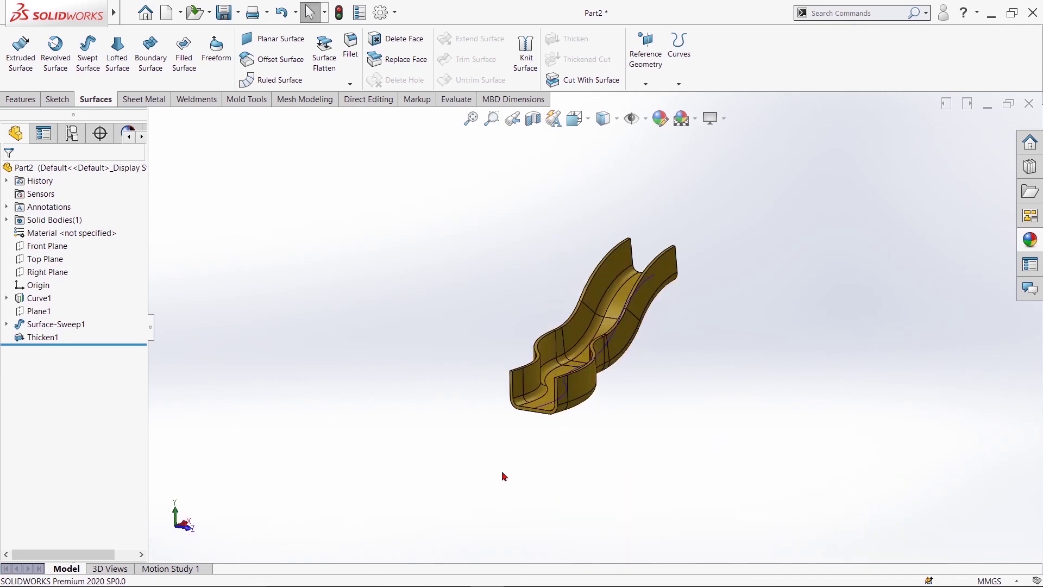
# Step: Hide the Curve1 path curve and orbit to a diagonal view of the slide
pyautogui.click(7, 325)
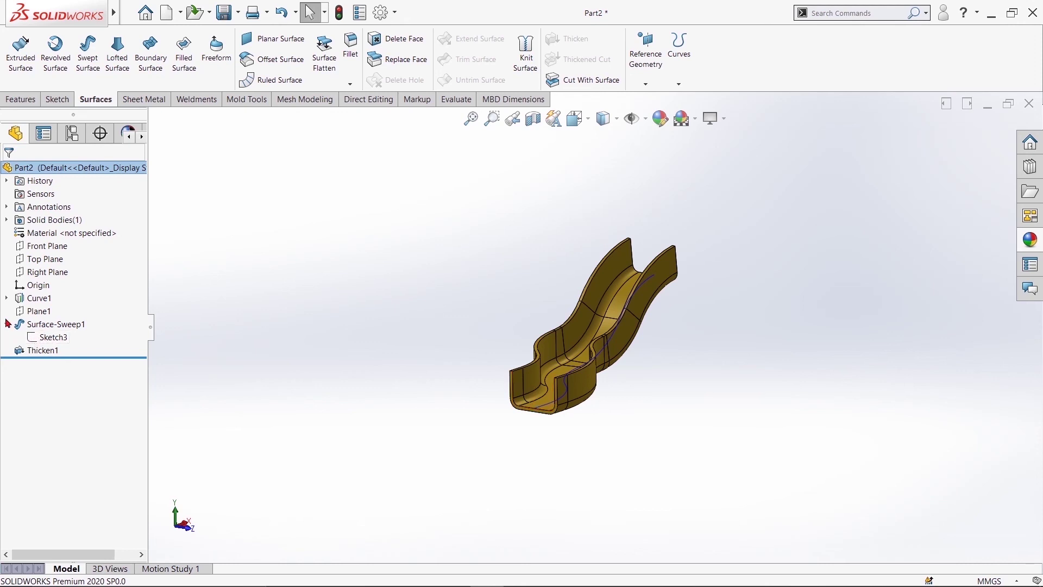
pyautogui.click(7, 299)
pyautogui.click(7, 300)
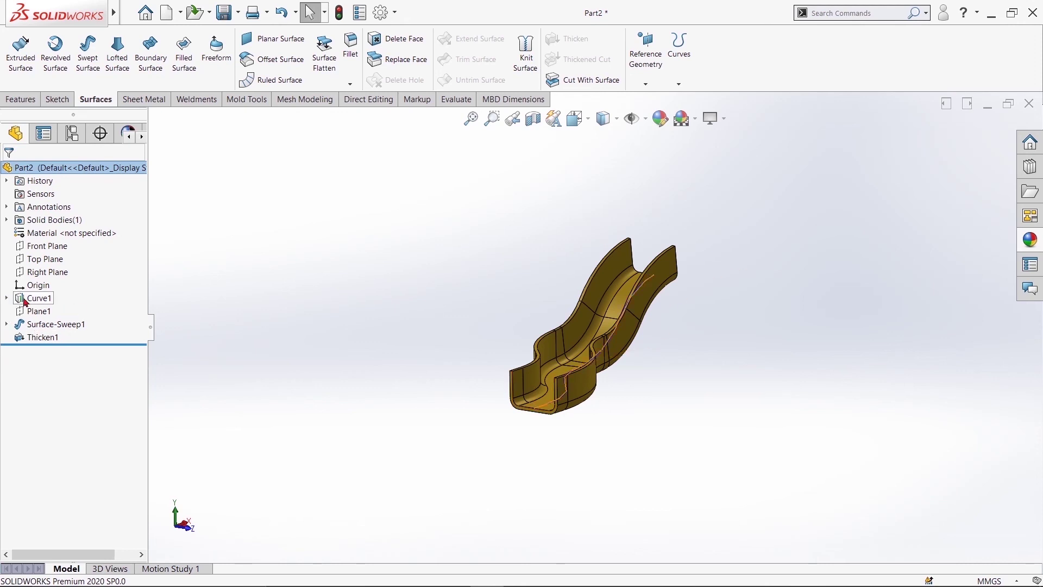
pyautogui.click(30, 303)
pyautogui.rightClick(30, 303)
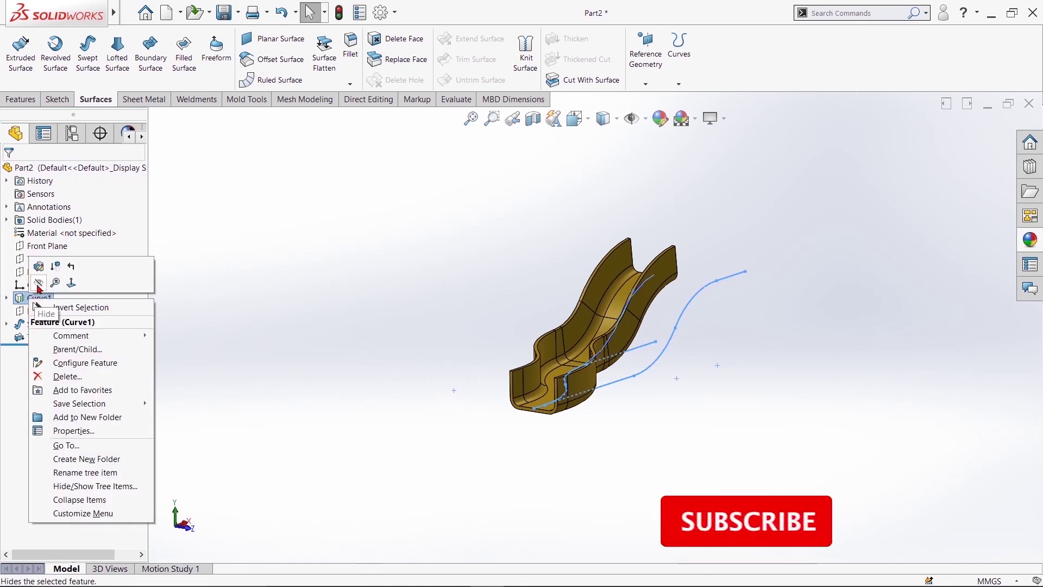
pyautogui.click(193, 354)
pyautogui.moveTo(273, 384)
pyautogui.mouseDown(button='middle')
pyautogui.moveTo(333, 425)
pyautogui.moveTo(298, 428)
pyautogui.moveTo(328, 475)
pyautogui.moveTo(295, 457)
pyautogui.moveTo(393, 454)
pyautogui.moveTo(339, 422)
pyautogui.moveTo(493, 426)
pyautogui.moveTo(633, 279)
pyautogui.moveTo(745, 419)
pyautogui.moveTo(774, 331)
pyautogui.moveTo(298, 424)
pyautogui.moveTo(333, 466)
pyautogui.moveTo(297, 462)
pyautogui.mouseUp(button='middle')
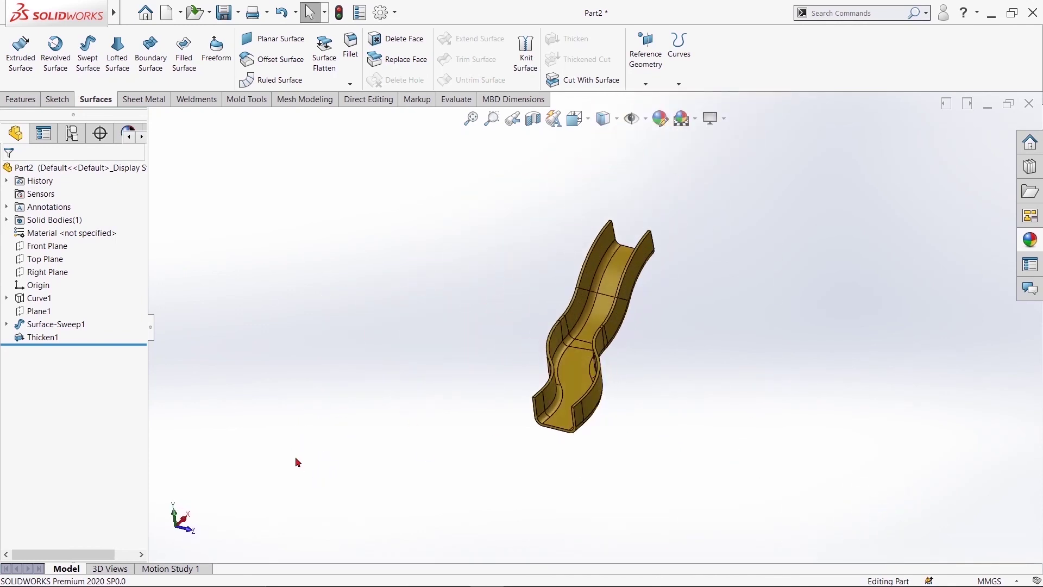
pyautogui.moveTo(389, 456)
pyautogui.mouseDown(button='middle')
pyautogui.moveTo(337, 410)
pyautogui.moveTo(621, 366)
pyautogui.moveTo(735, 464)
pyautogui.mouseUp(button='middle')
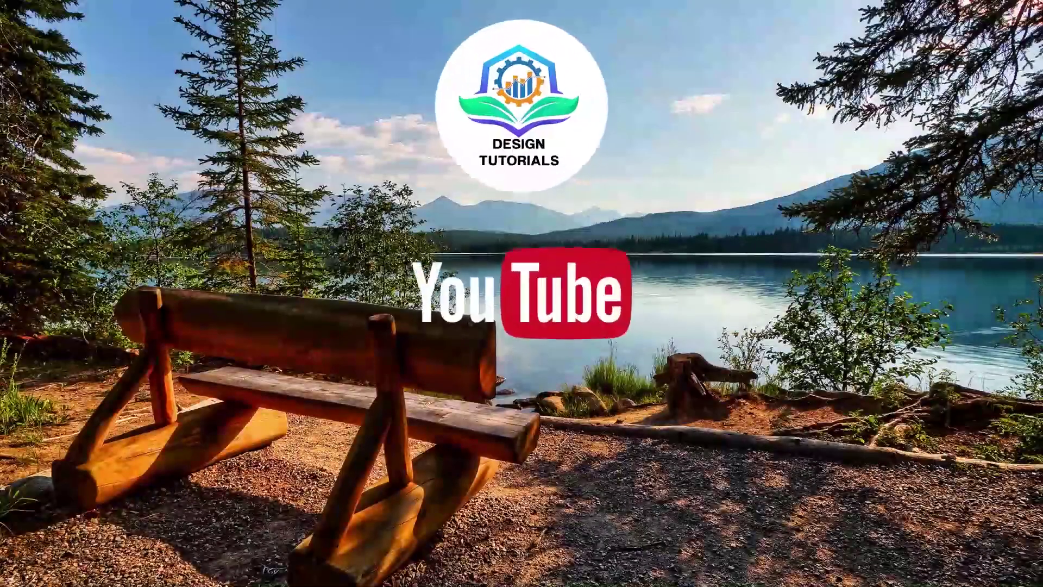